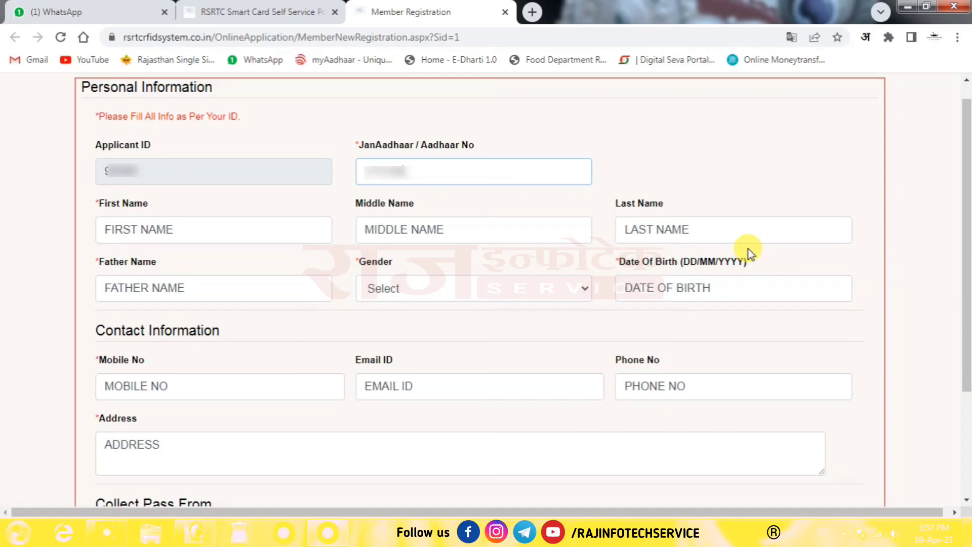
# - Enter the applicant's first name, last name and father's name
pyautogui.click(709, 223)
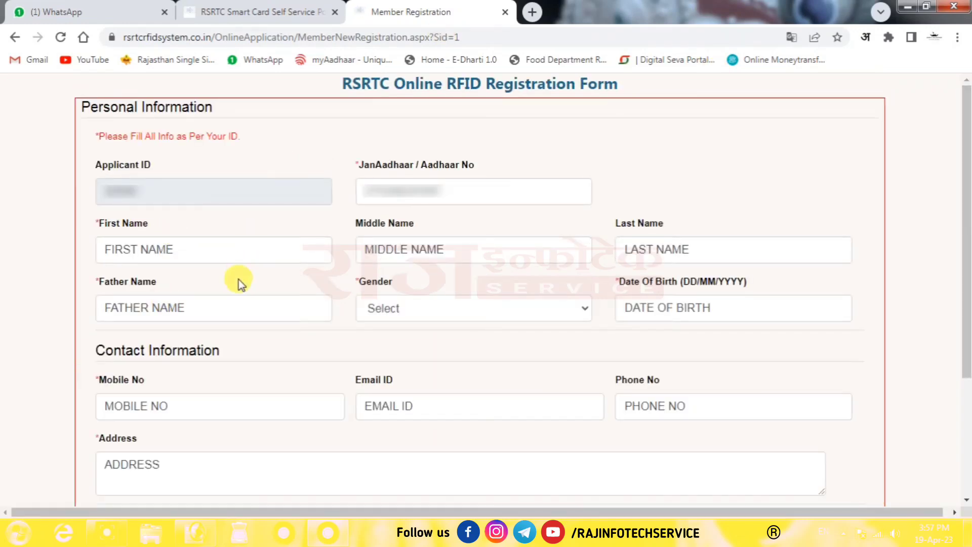
pyautogui.click(244, 244)
pyautogui.write('RAJESH')
pyautogui.press('Tab')
pyautogui.press('Tab')
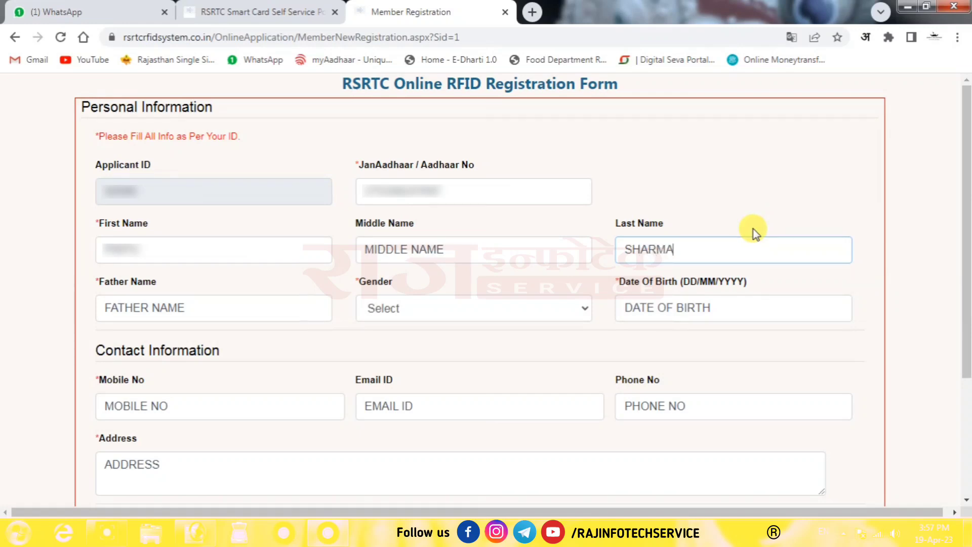
pyautogui.click(599, 243)
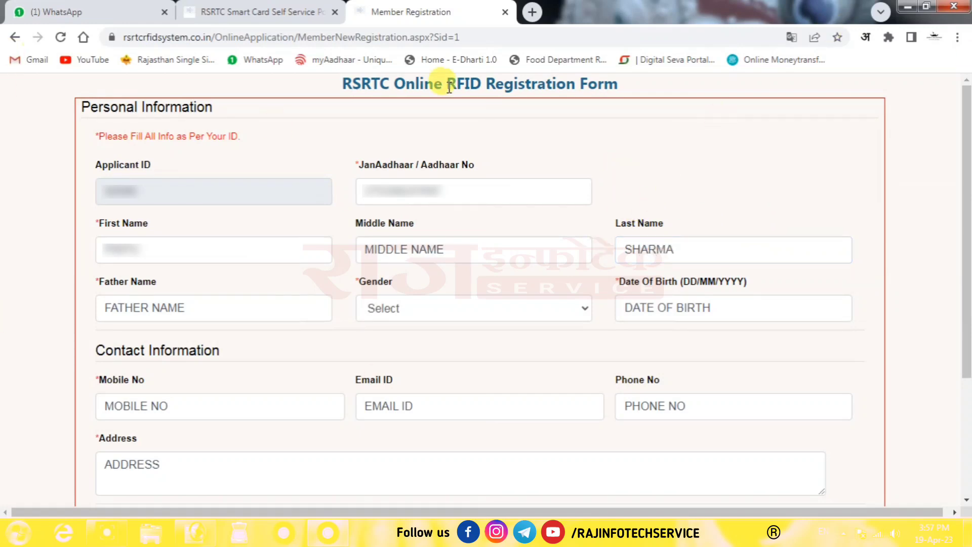
pyautogui.click(226, 309)
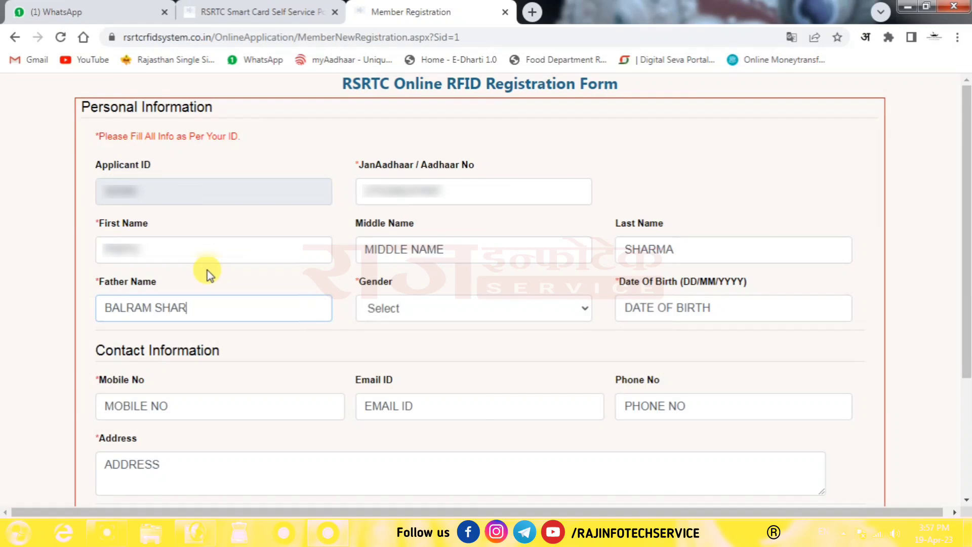
pyautogui.click(405, 307)
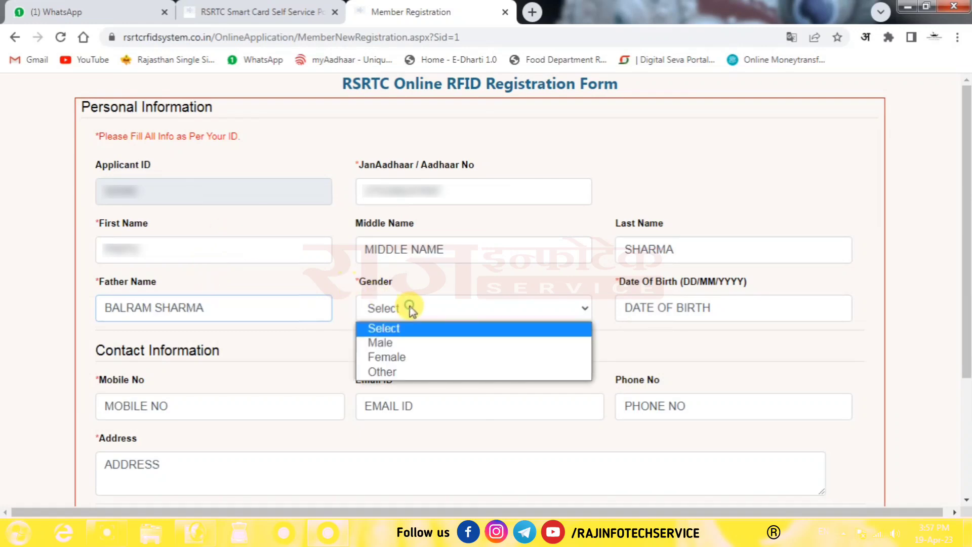
pyautogui.click(415, 344)
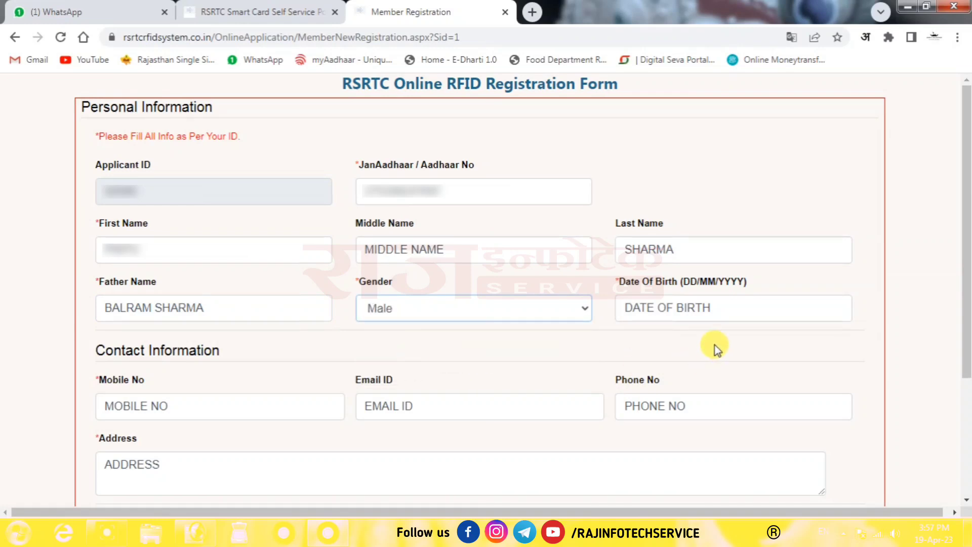
pyautogui.click(667, 306)
pyautogui.click(678, 331)
pyautogui.click(623, 331)
pyautogui.click(623, 330)
pyautogui.click(624, 331)
pyautogui.click(624, 330)
pyautogui.click(723, 426)
pyautogui.click(725, 428)
pyautogui.click(679, 417)
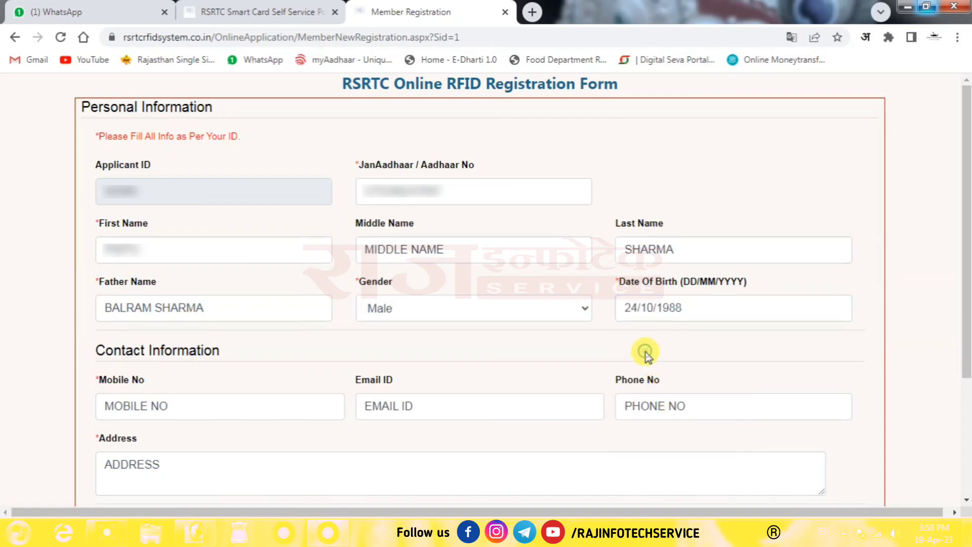
# - Enter the applicant's mobile number and e-mail address, leaving the optional phone blank
pyautogui.click(173, 414)
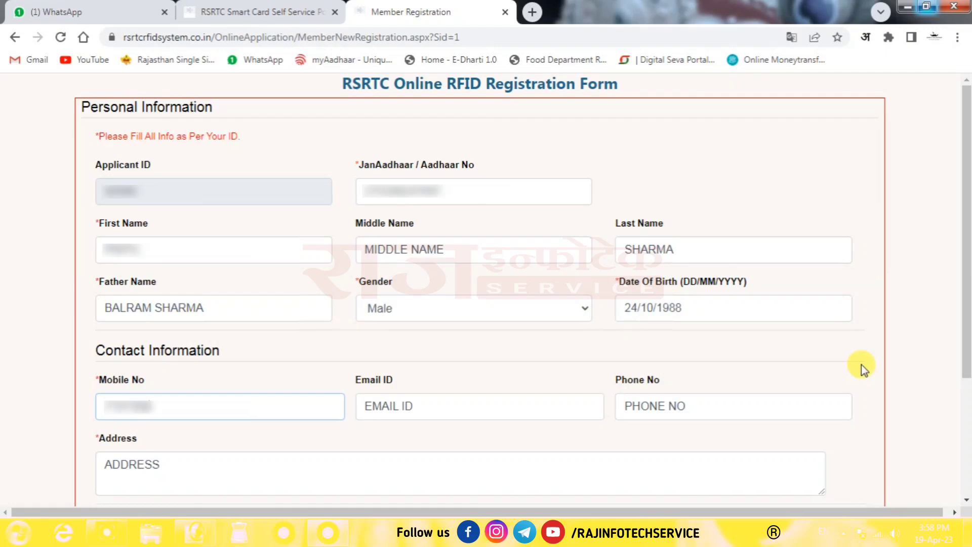
pyautogui.click(424, 402)
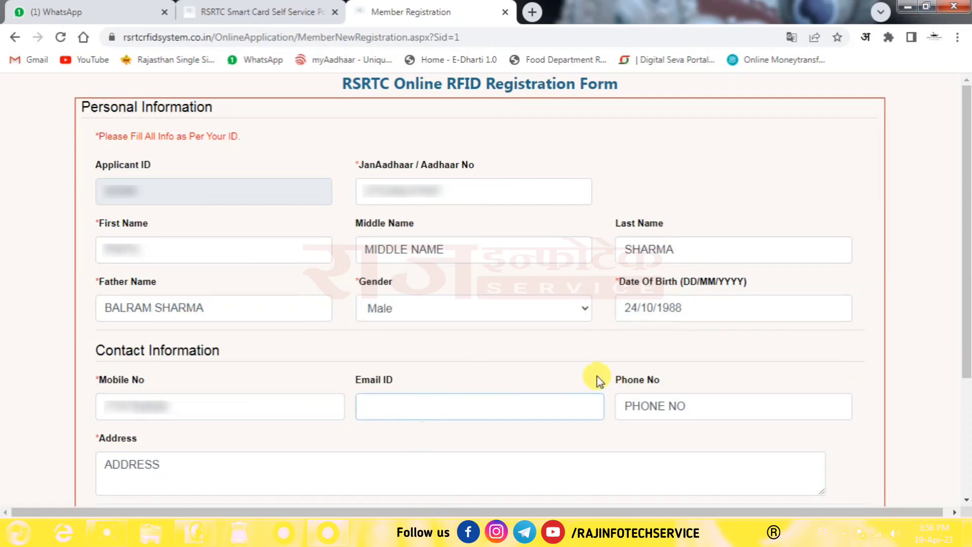
pyautogui.press('Tab')
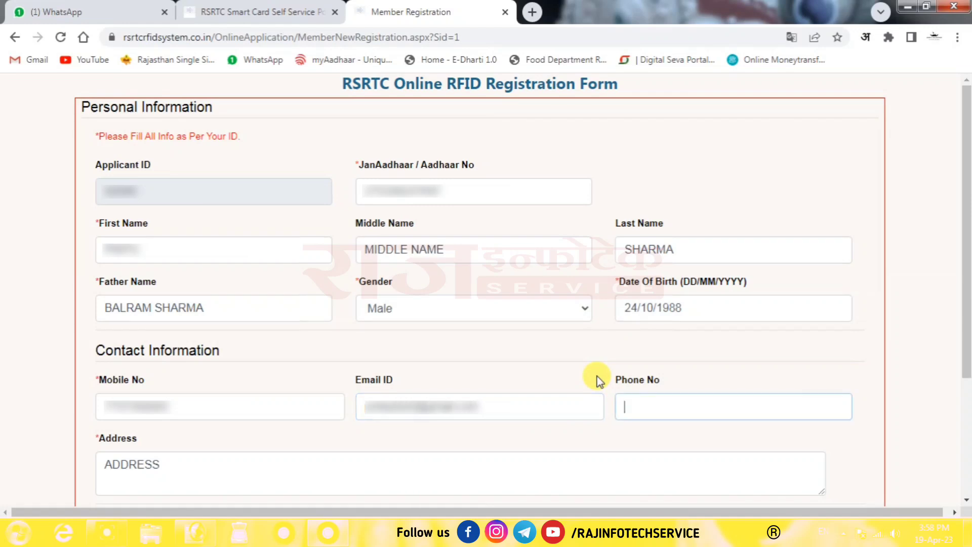
pyautogui.click(912, 357)
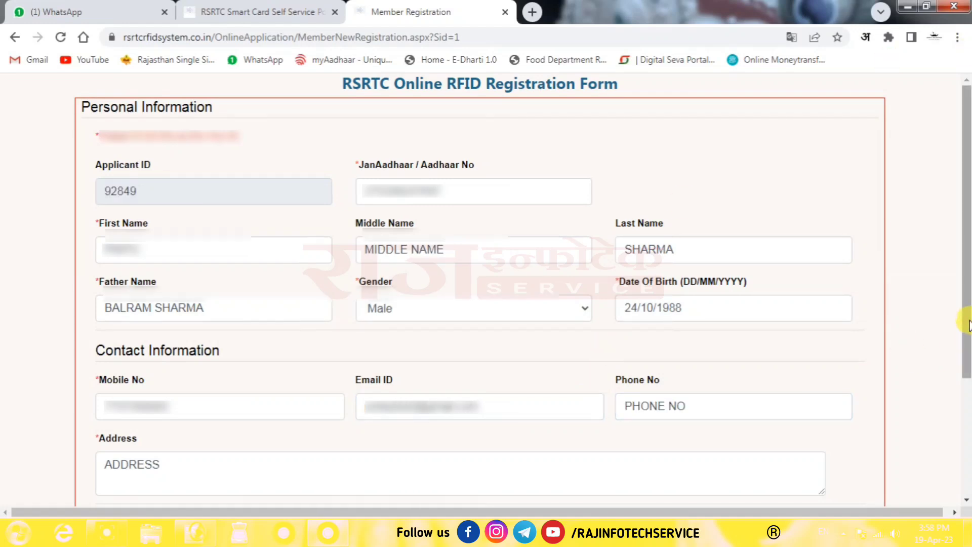
pyautogui.moveTo(967, 325); pyautogui.dragTo(968, 469)
# - Enter the postal address, choose home delivery for Rs 115, and fill village and Via
pyautogui.click(152, 298)
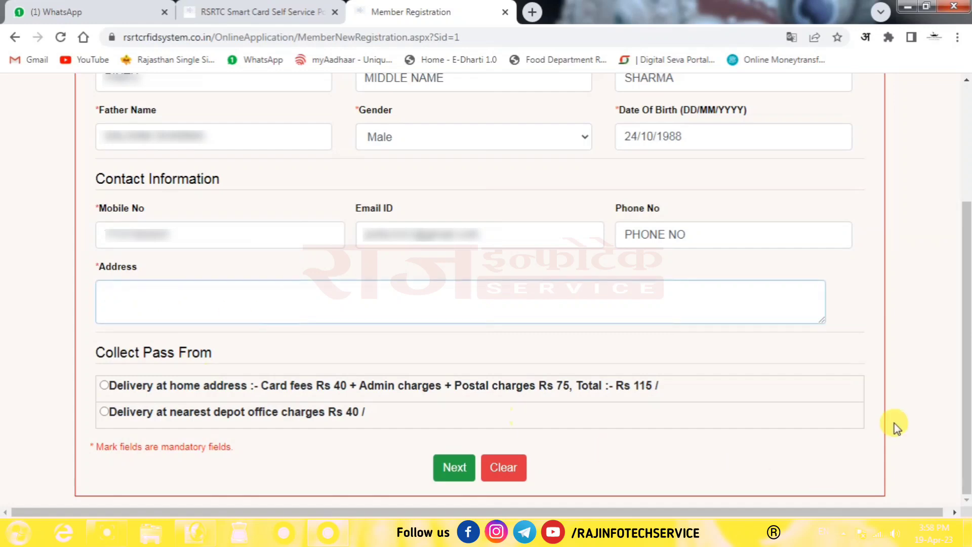
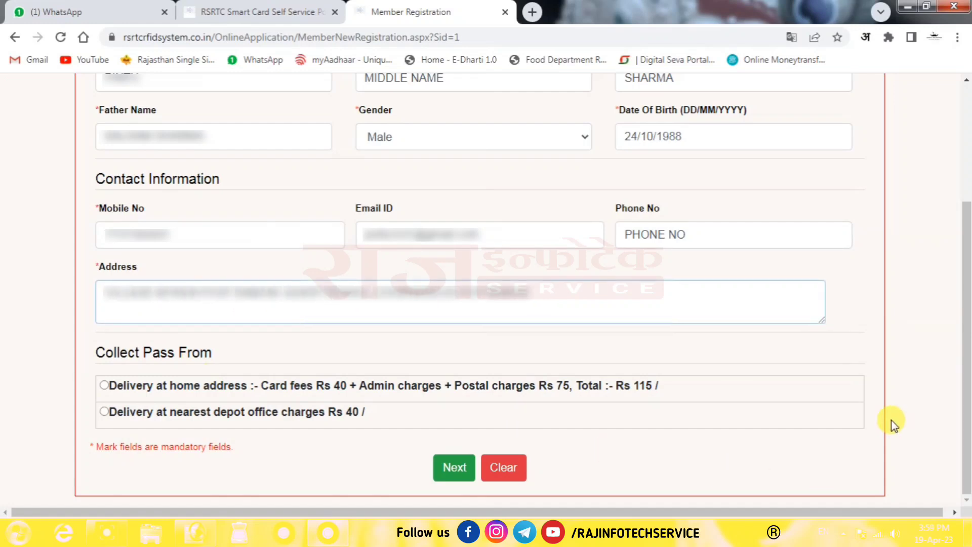
pyautogui.click(907, 371)
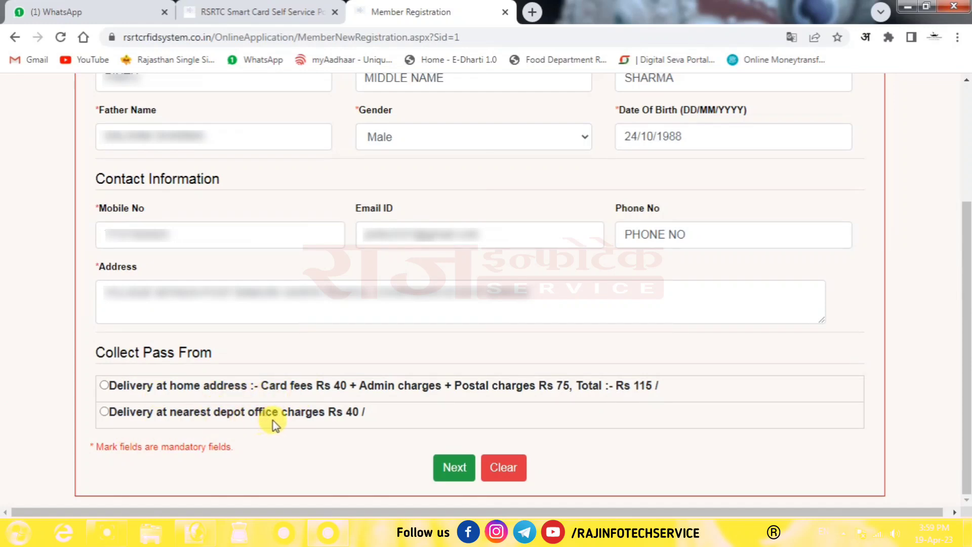
pyautogui.click(105, 385)
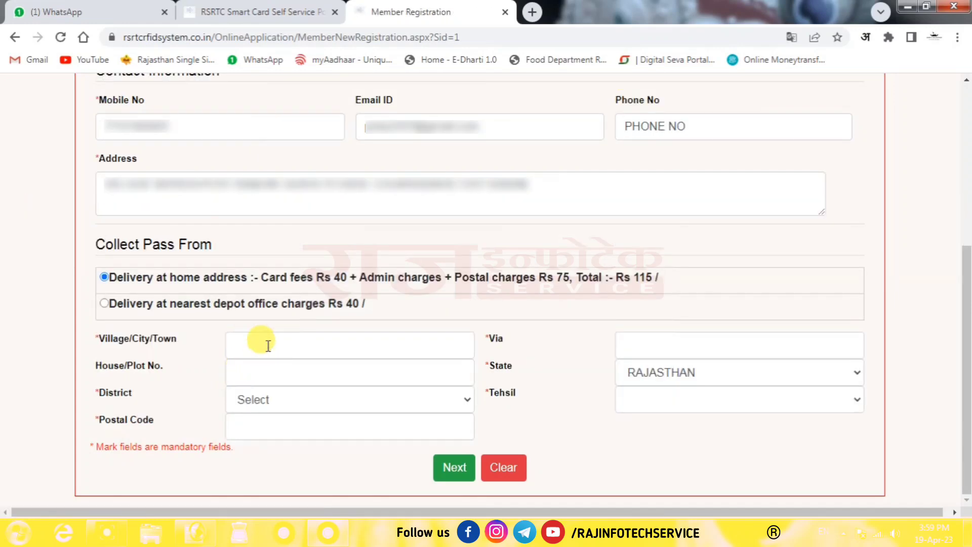
pyautogui.click(268, 341)
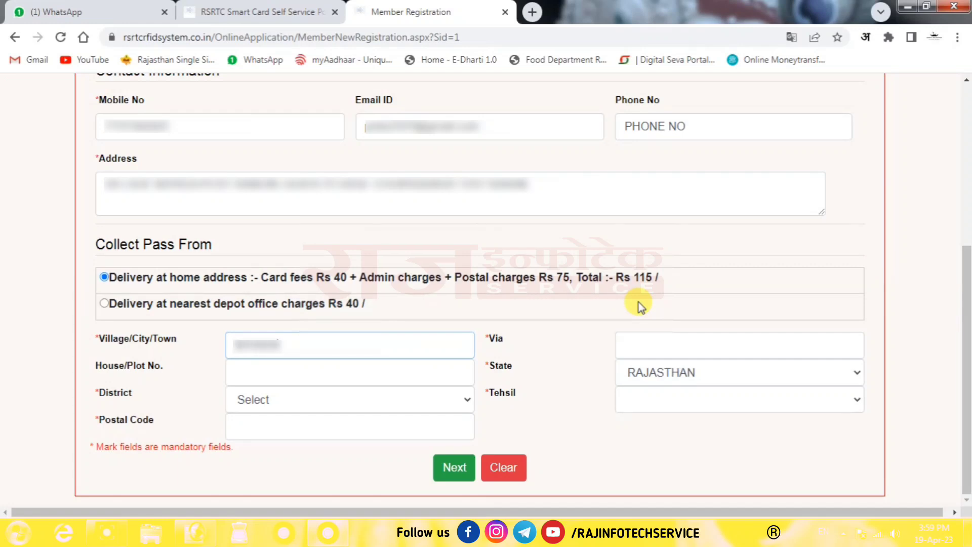
pyautogui.click(651, 345)
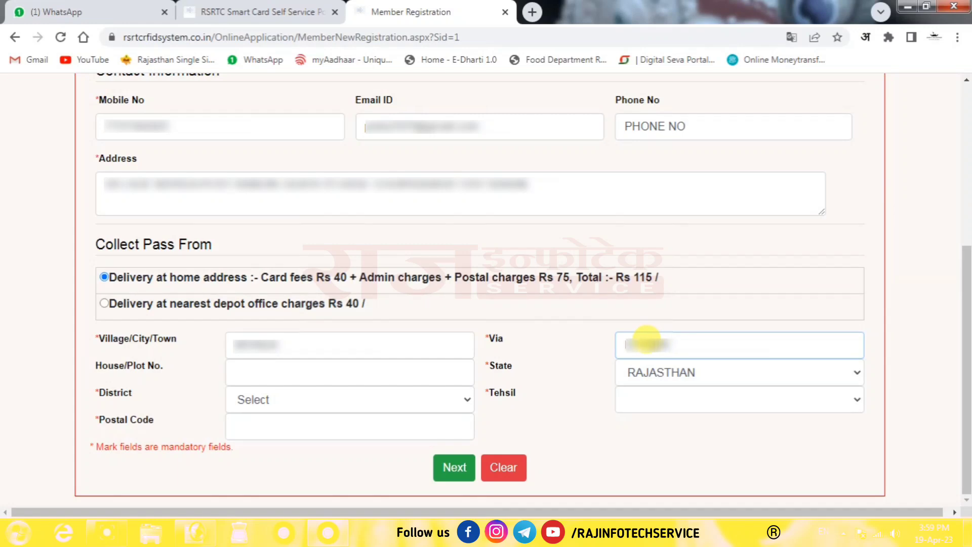
pyautogui.press('Tab')
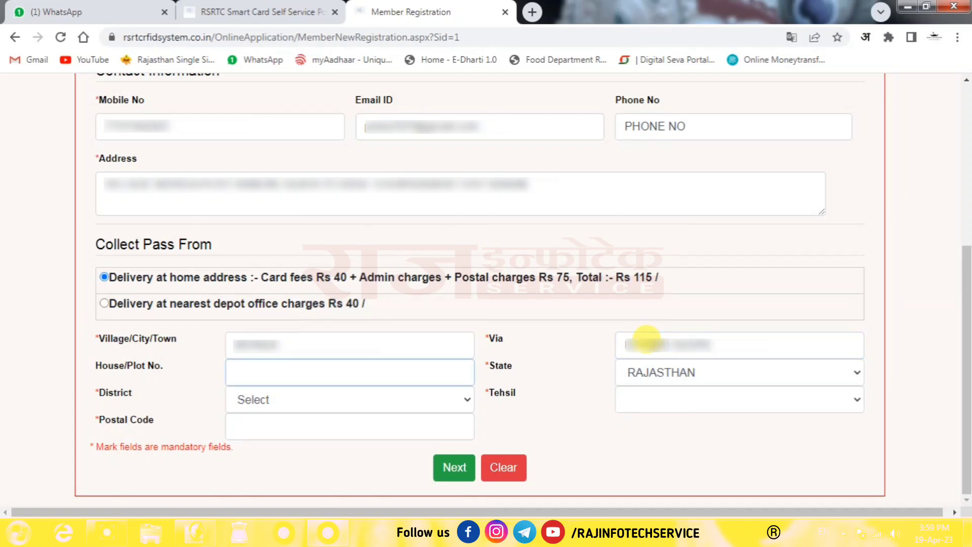
# - Choose district BARAN and tehsil CHHIPABAROD, then enter the postal code
pyautogui.press('Tab')
pyautogui.click(264, 400)
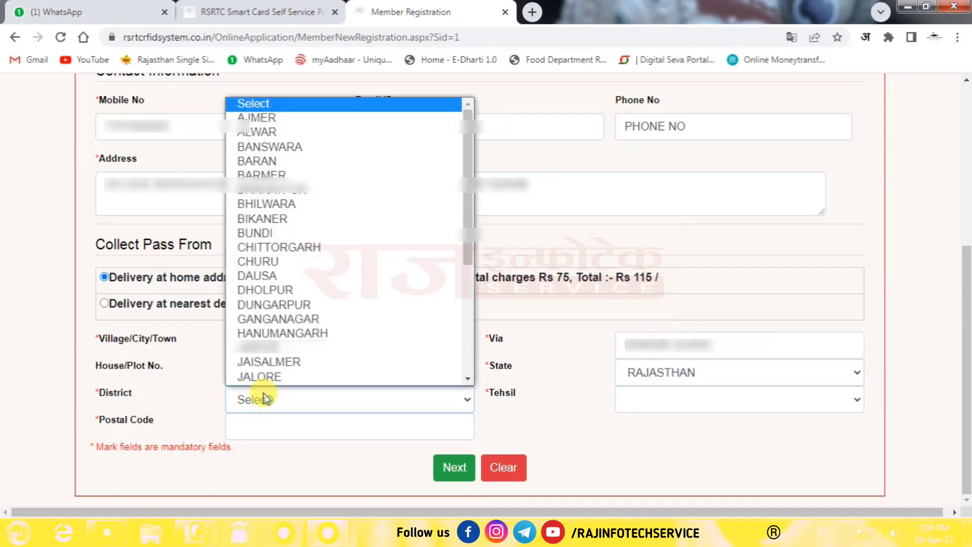
pyautogui.write('bar')
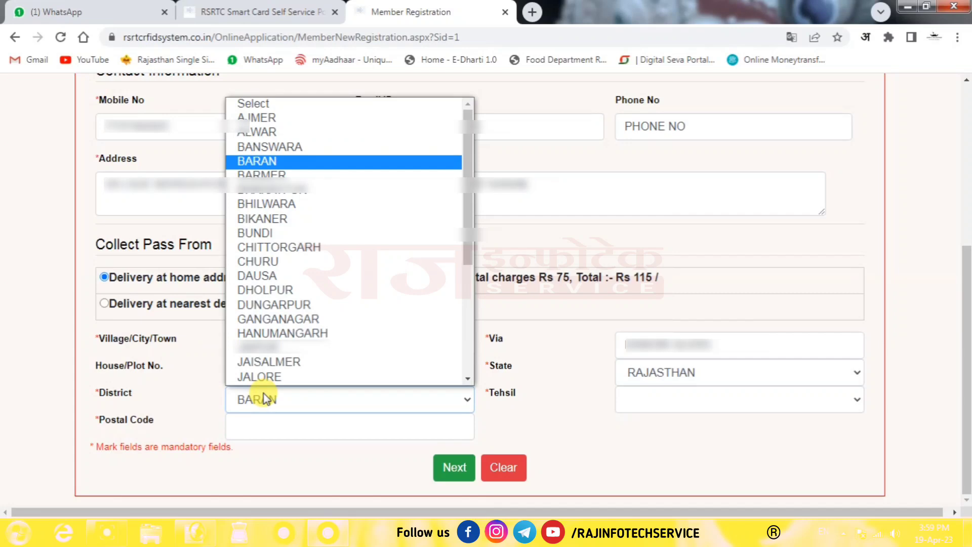
pyautogui.press('Return')
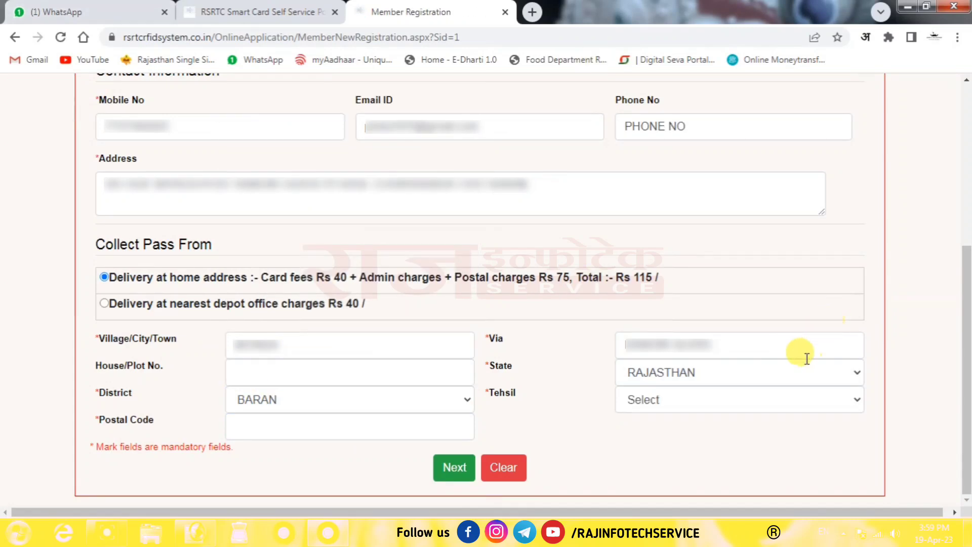
pyautogui.click(679, 400)
pyautogui.click(687, 333)
pyautogui.click(653, 453)
pyautogui.click(325, 420)
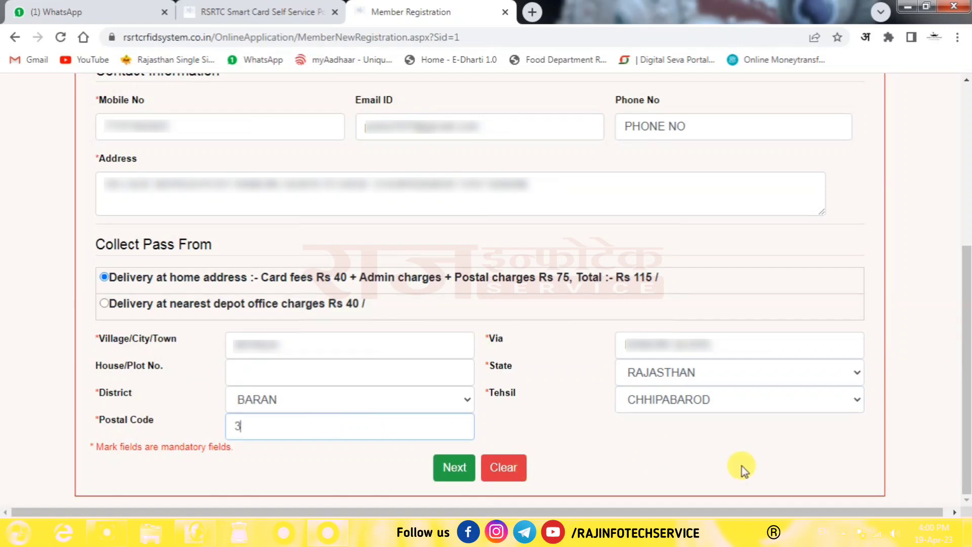
pyautogui.write('325221')
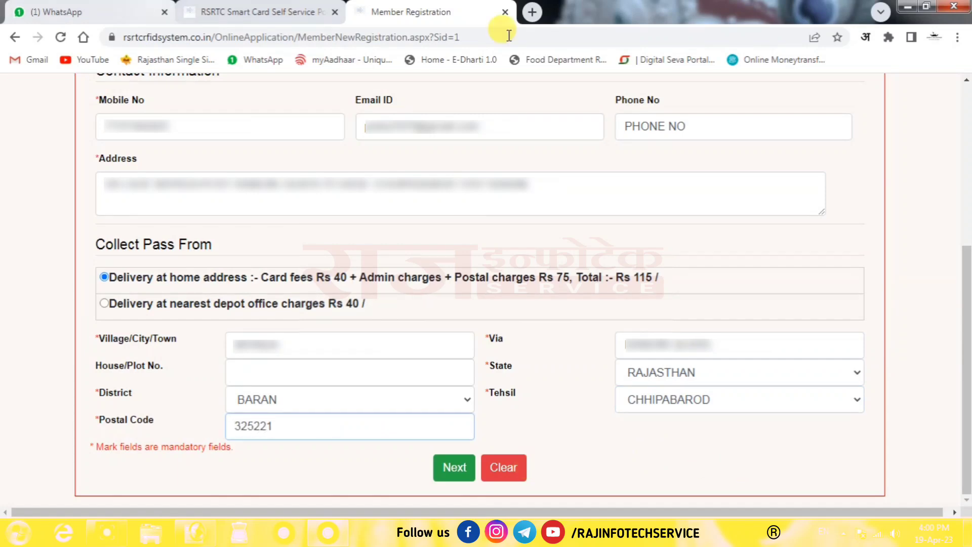
pyautogui.click(623, 473)
# - Submit the details, then upload Photo01.jpg as the applicant's photo
pyautogui.click(453, 468)
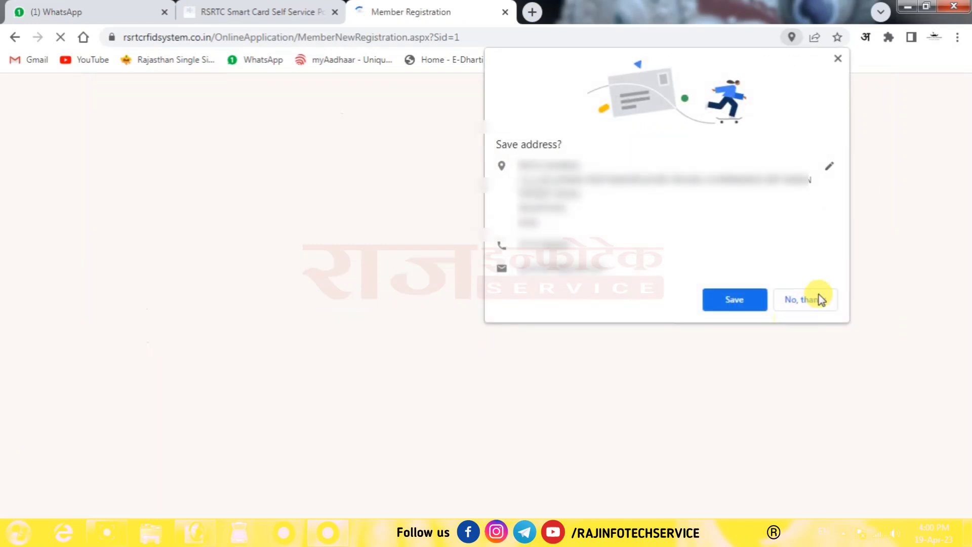
pyautogui.click(811, 303)
pyautogui.click(163, 209)
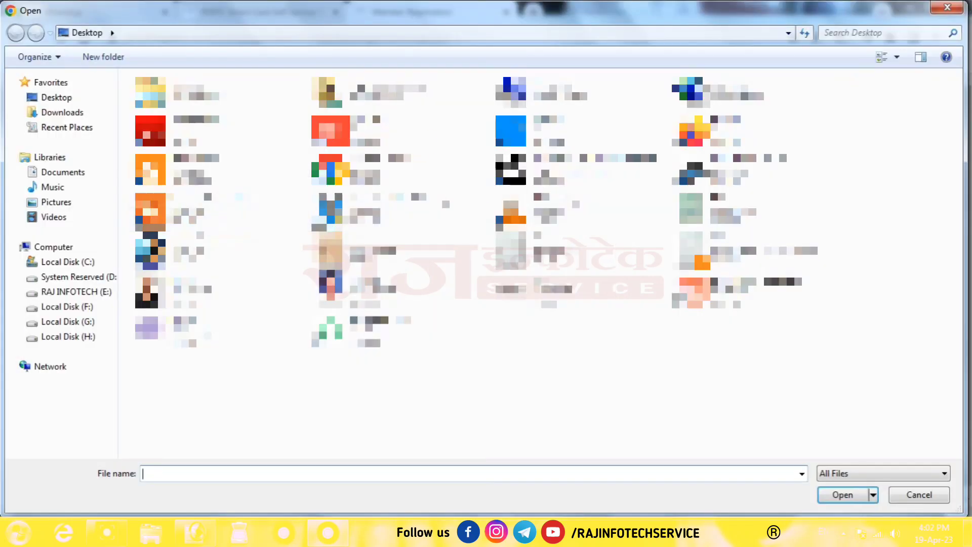
pyautogui.doubleClick(329, 290)
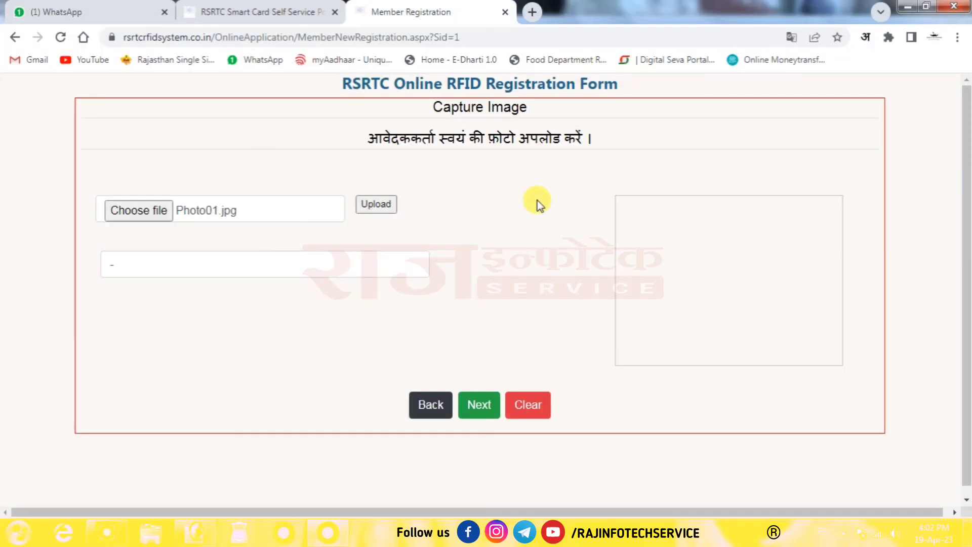
pyautogui.click(376, 204)
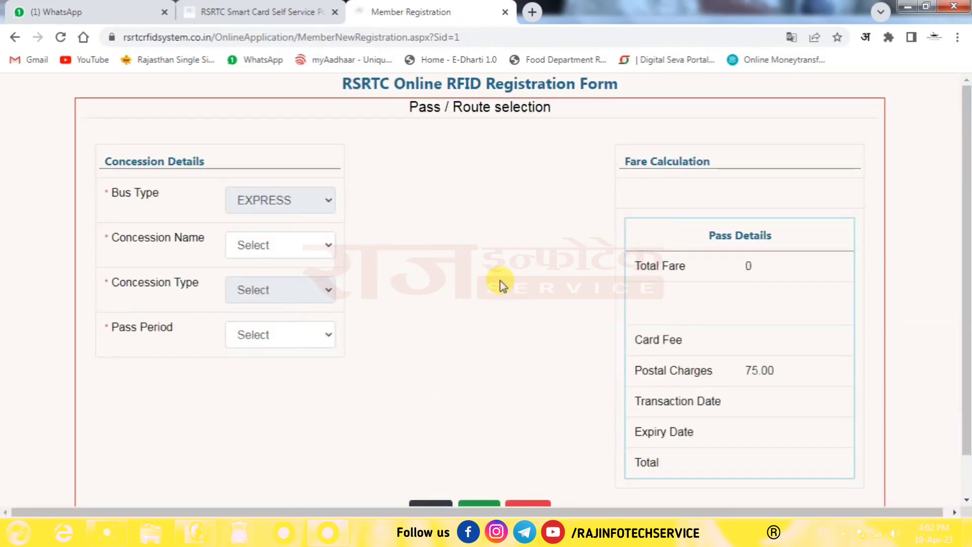
# - Select the VISHESH YOGYAJAN concession (5 Year pass, total 115.00) and proceed to Document Upload
pyautogui.scroll(-2, 966, 289)
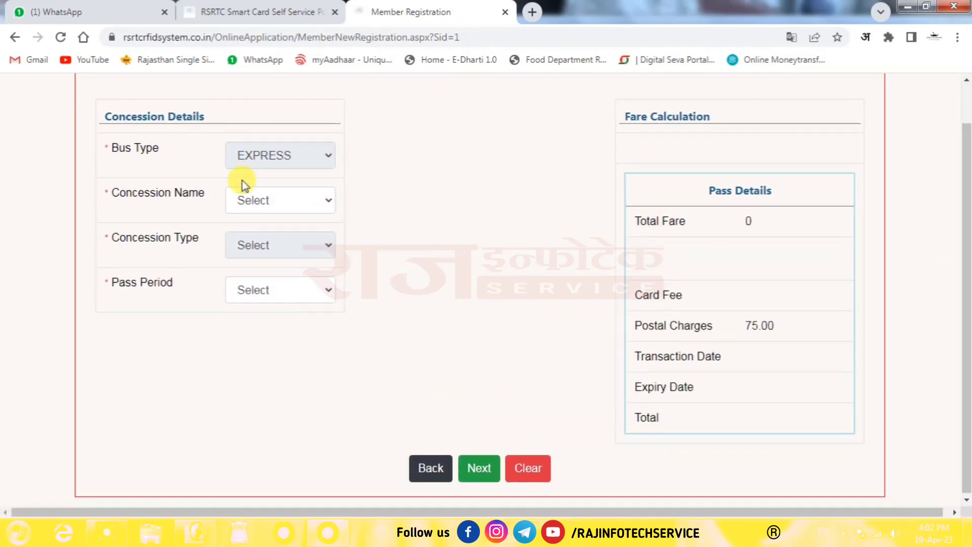
pyautogui.click(273, 199)
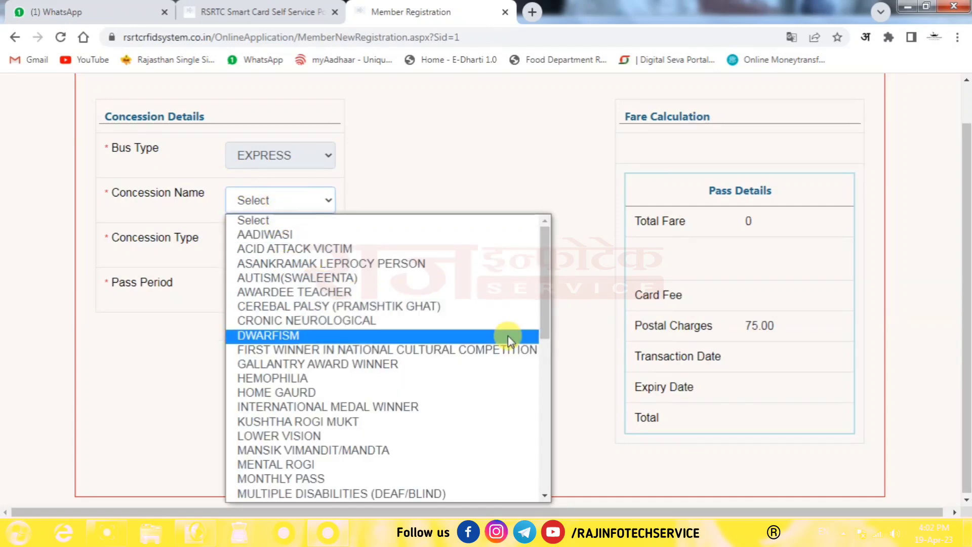
pyautogui.moveTo(547, 329); pyautogui.dragTo(557, 490)
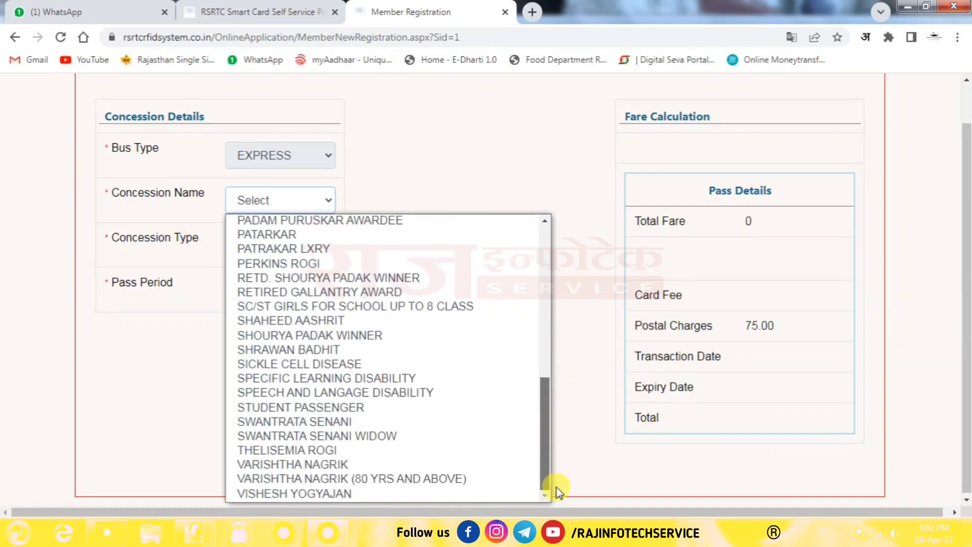
pyautogui.click(299, 493)
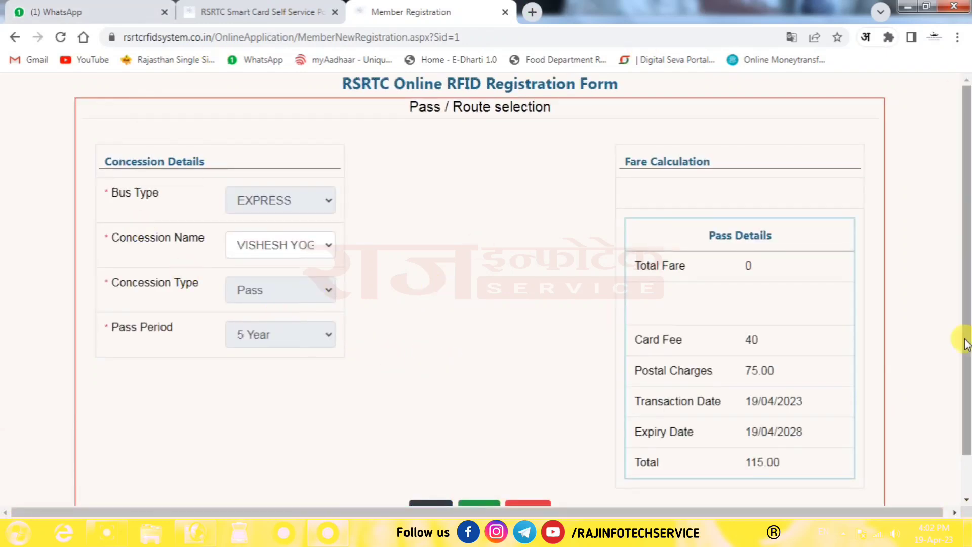
pyautogui.scroll(-2, 965, 246)
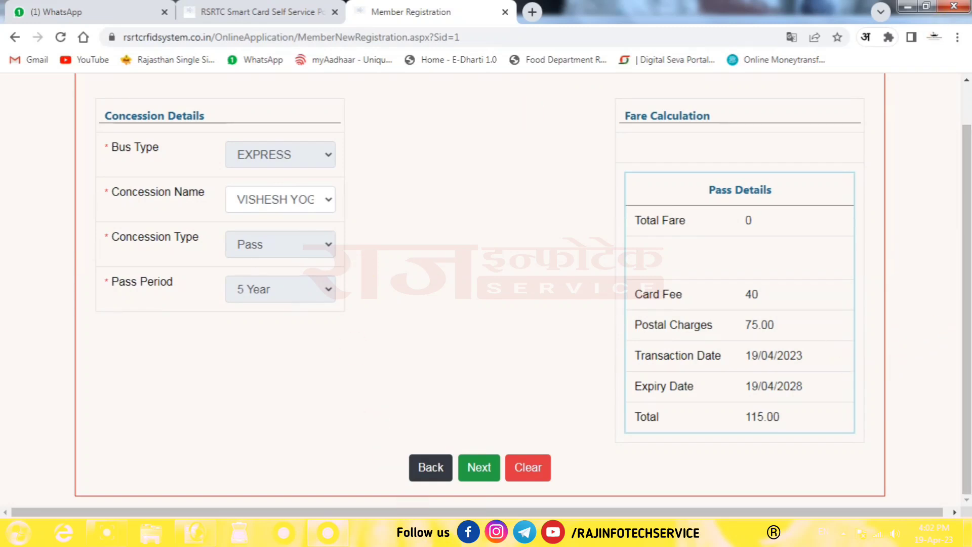
pyautogui.click(479, 467)
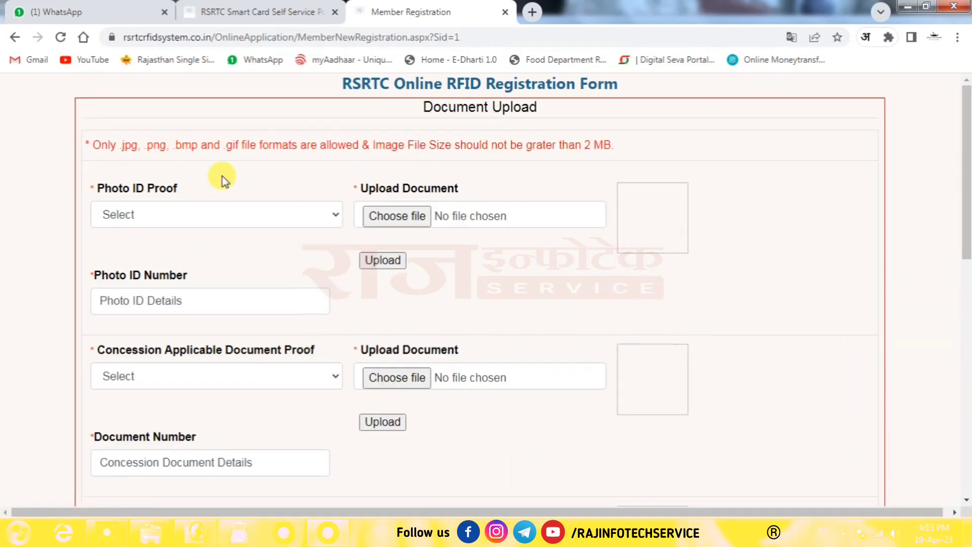
# - Choose Domicile Certificate as Photo ID Proof, upload mool.jpg, and enter its ID number
pyautogui.click(176, 213)
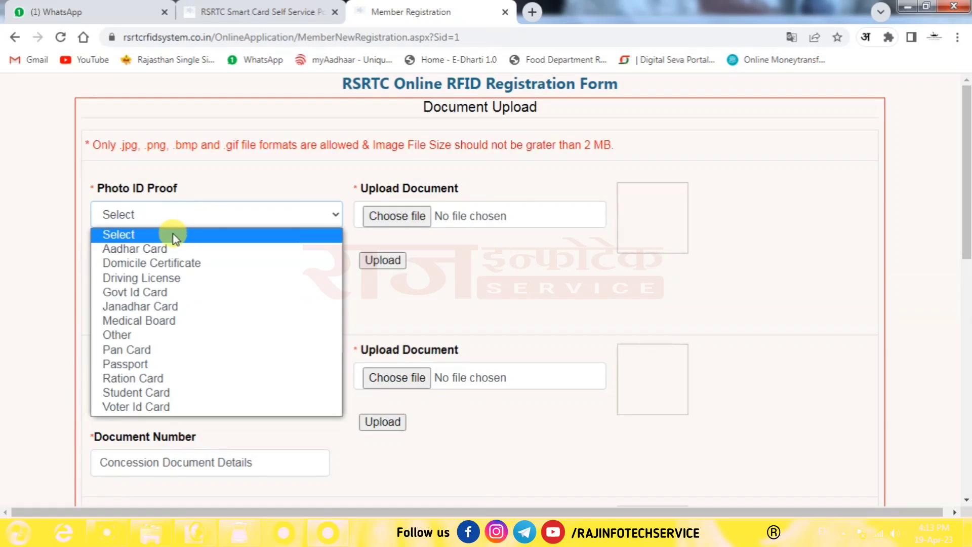
pyautogui.click(156, 268)
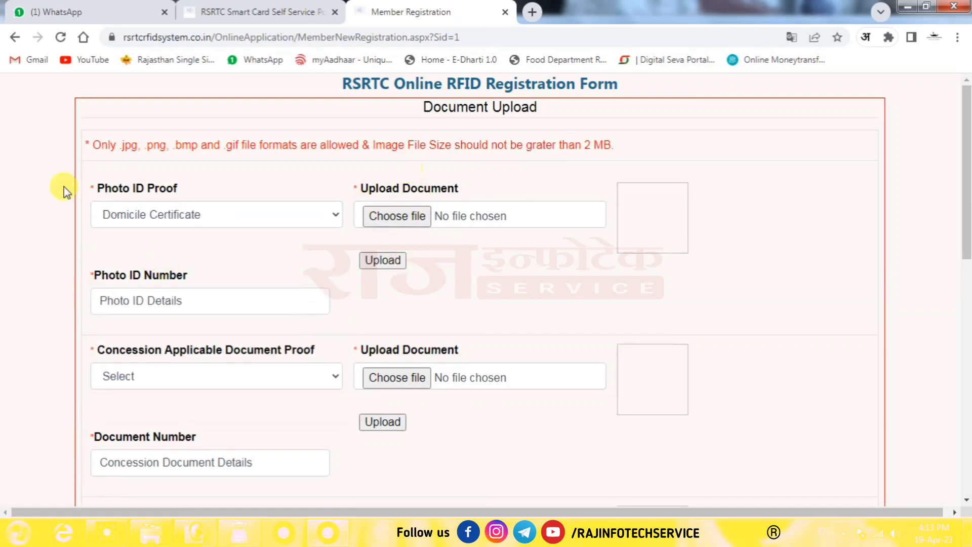
pyautogui.click(396, 222)
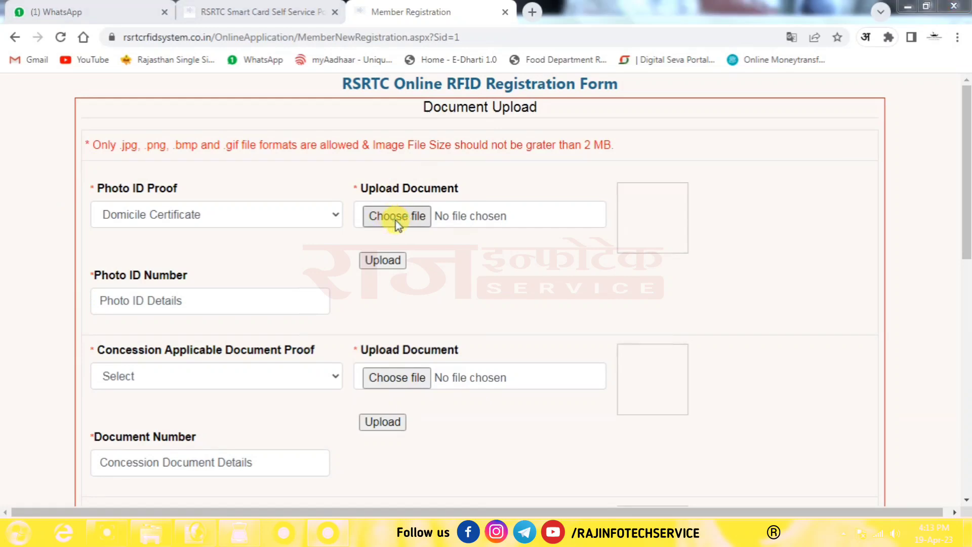
pyautogui.doubleClick(719, 210)
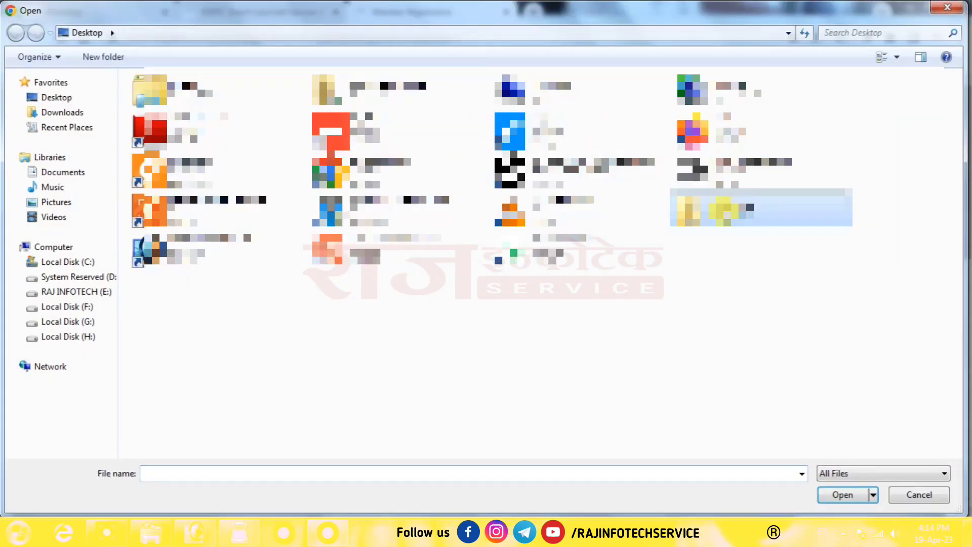
pyautogui.click(433, 167)
pyautogui.doubleClick(438, 177)
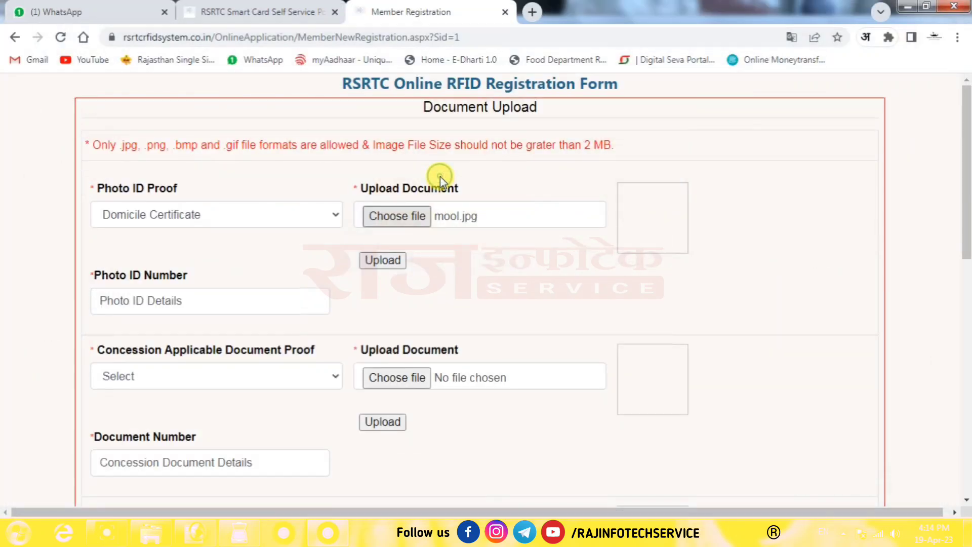
pyautogui.click(383, 261)
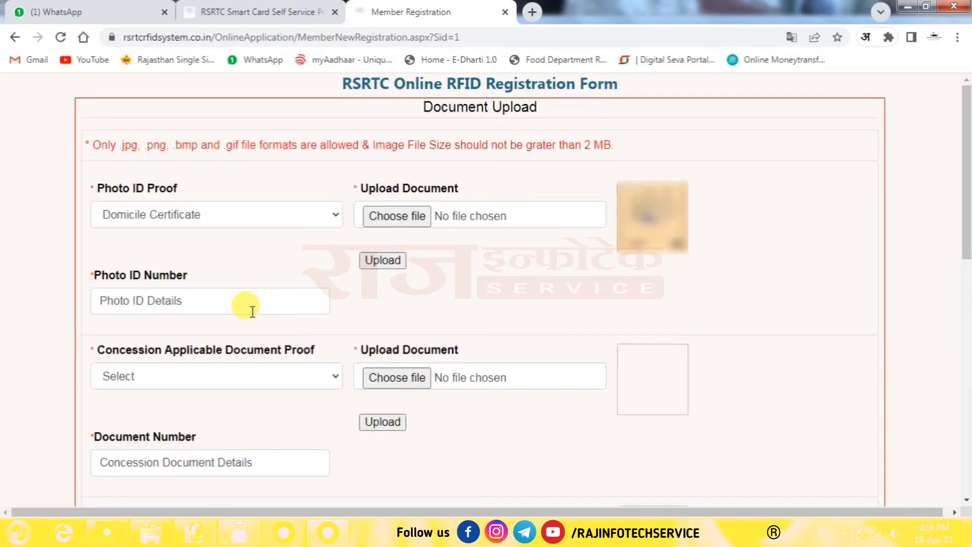
pyautogui.click(252, 309)
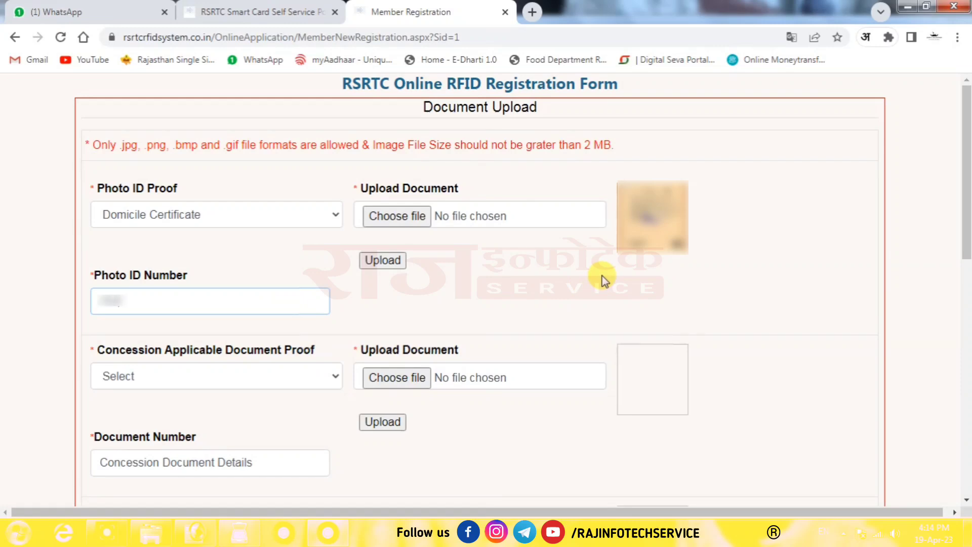
pyautogui.write('1234')
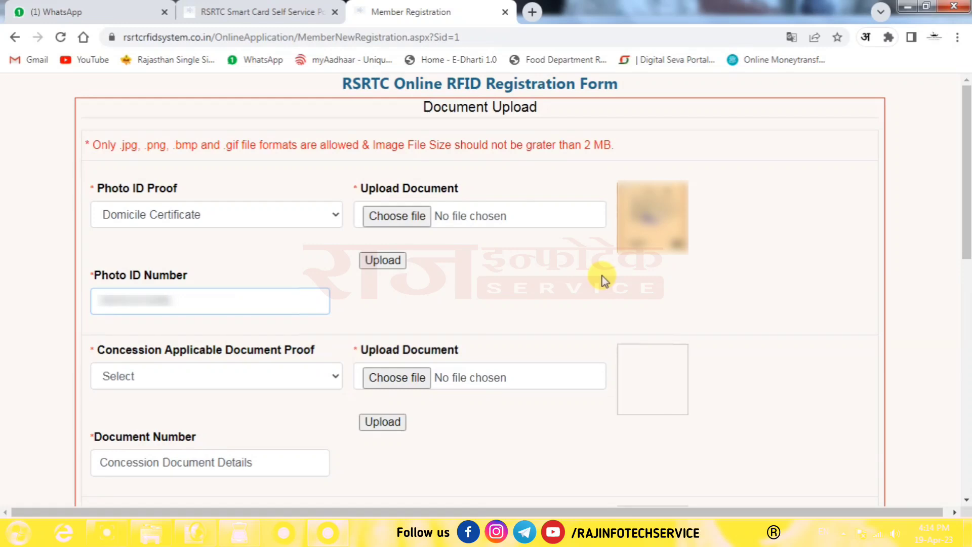
# - Select the income certificate as concession proof, upload income.JPG, and enter NA as document number
pyautogui.click(315, 376)
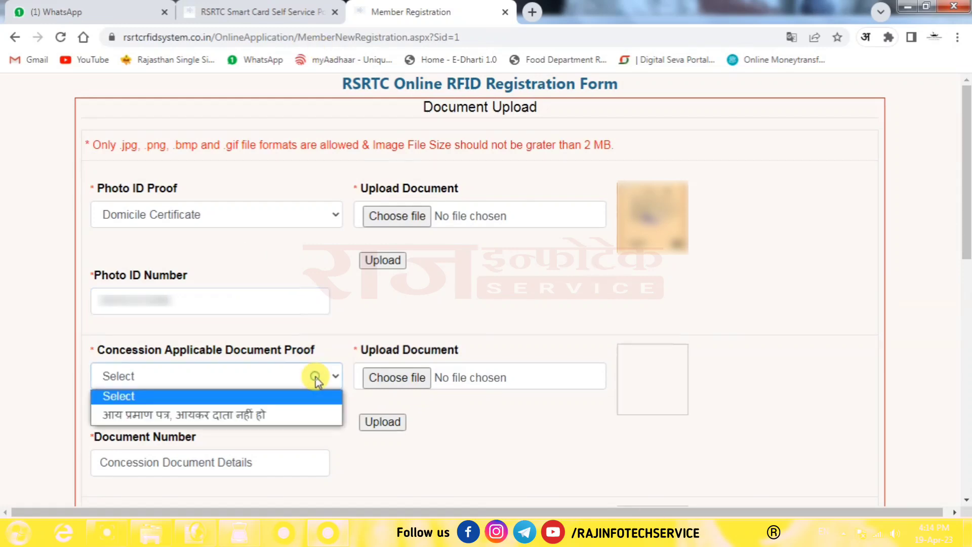
pyautogui.click(258, 414)
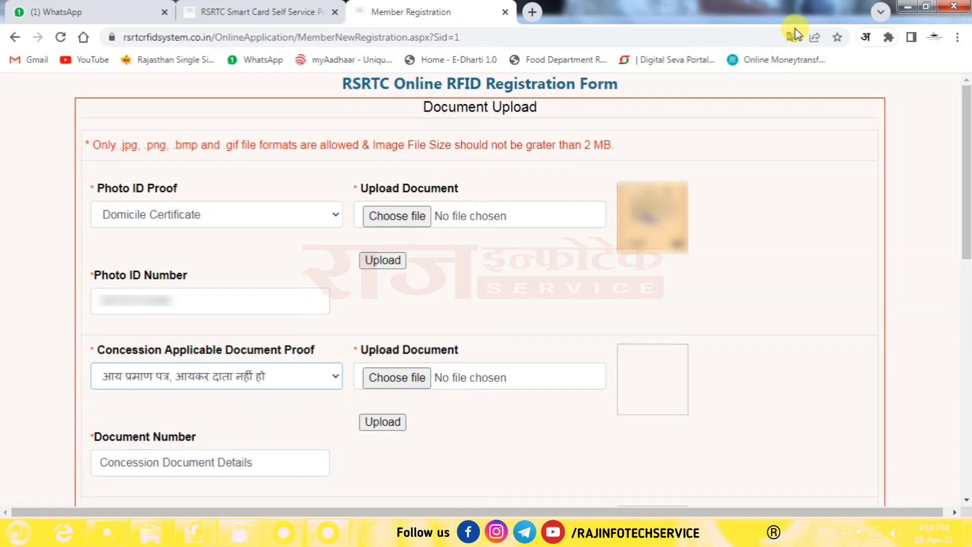
pyautogui.click(402, 377)
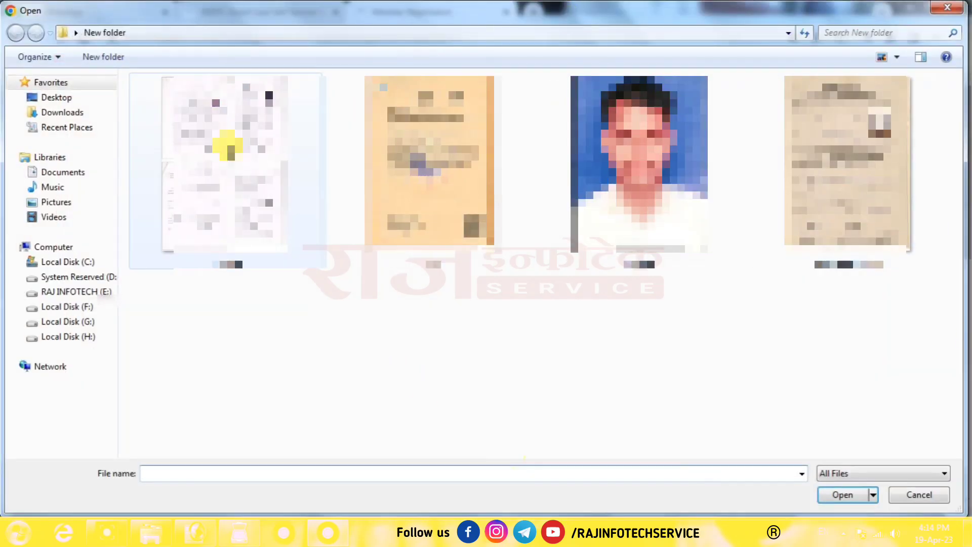
pyautogui.doubleClick(243, 162)
pyautogui.click(379, 424)
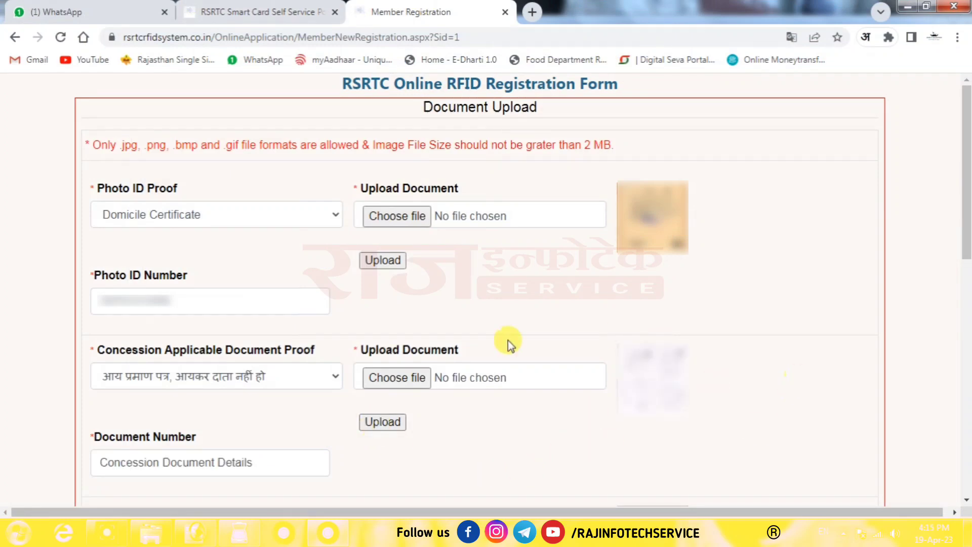
pyautogui.scroll(-5, 968, 215)
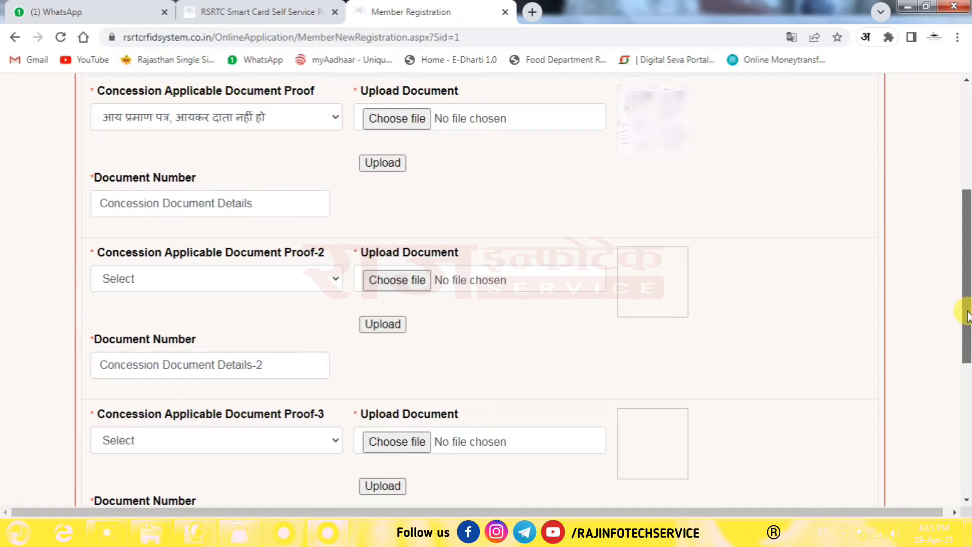
pyautogui.click(278, 206)
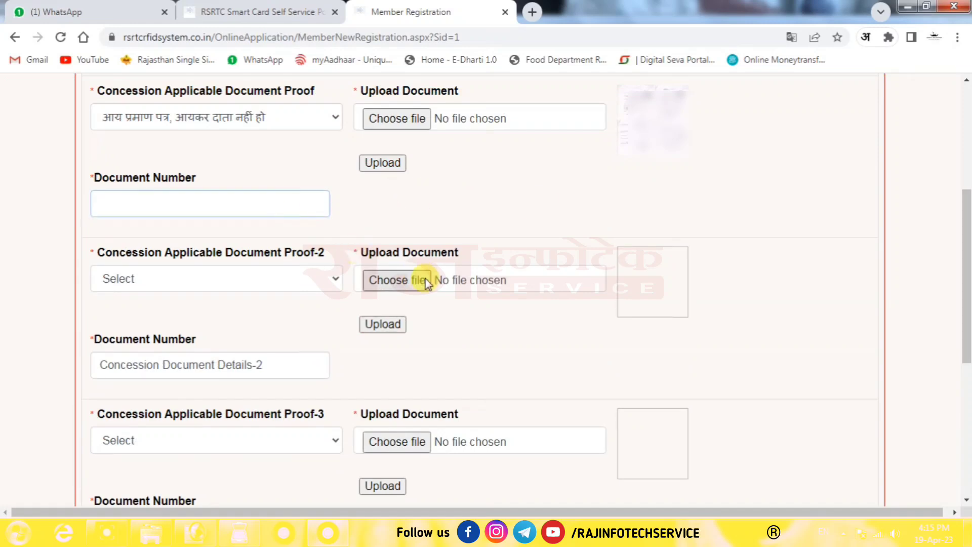
pyautogui.write('na')
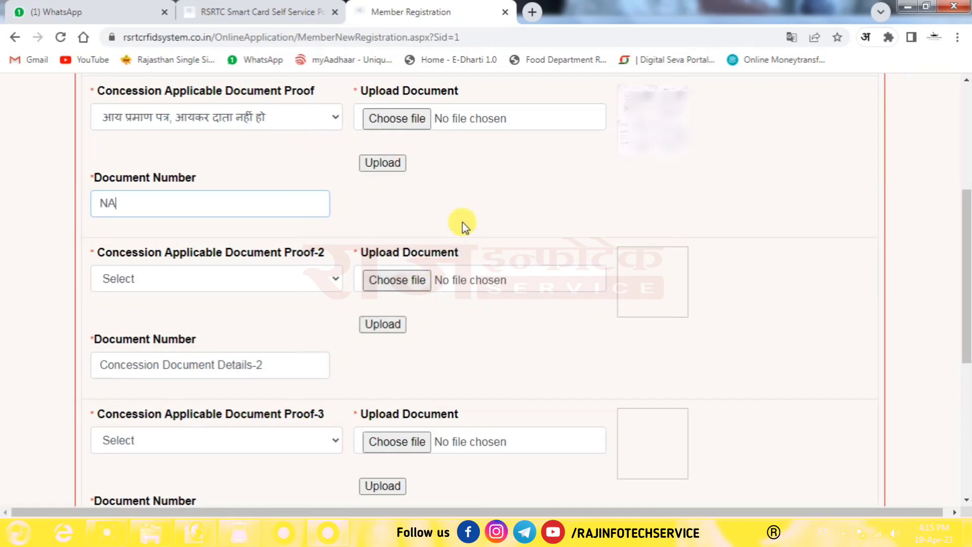
# - Set the second concession proof to domicile certificate, upload mool.jpg, and enter its document number
pyautogui.click(167, 278)
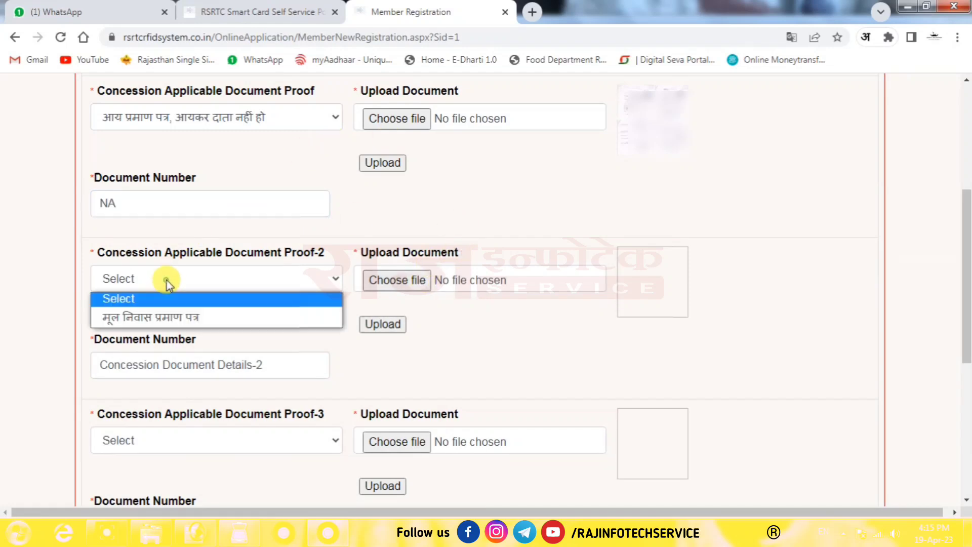
pyautogui.click(182, 318)
pyautogui.click(397, 279)
pyautogui.doubleClick(433, 183)
pyautogui.click(385, 326)
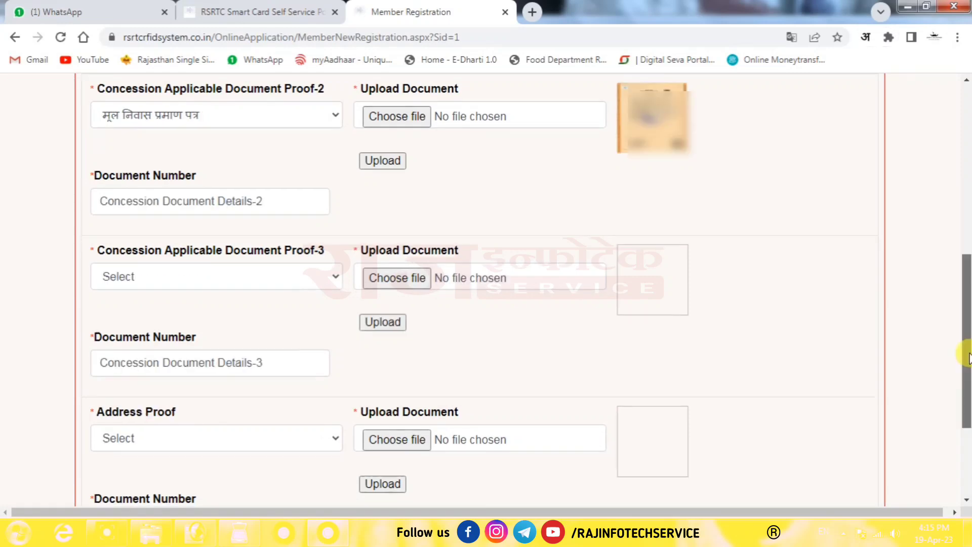
pyautogui.click(182, 213)
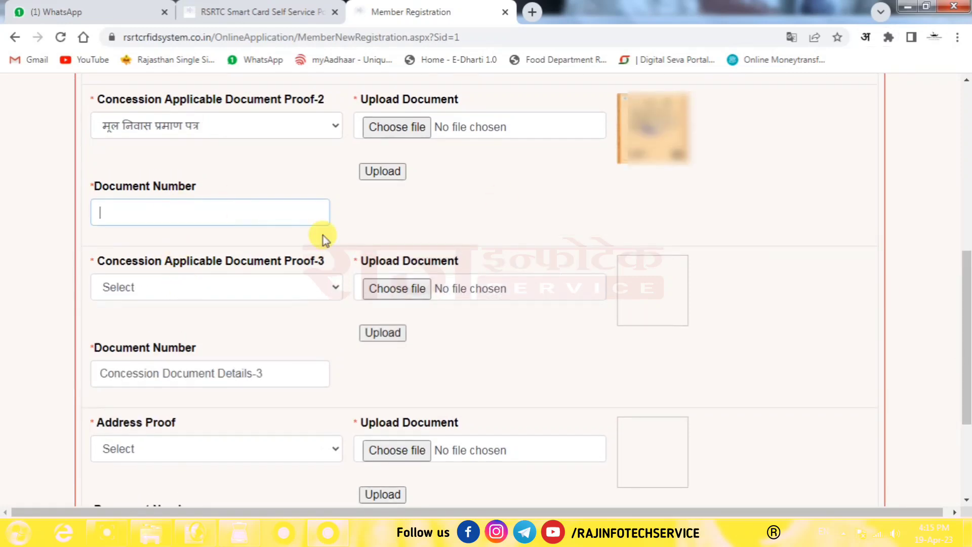
pyautogui.write('12345678901')
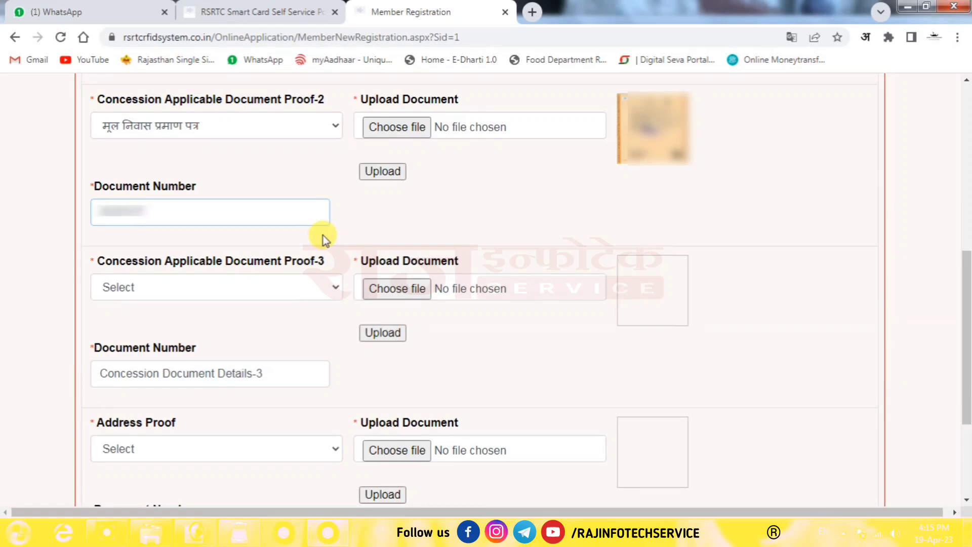
pyautogui.write('23')
pyautogui.click(325, 244)
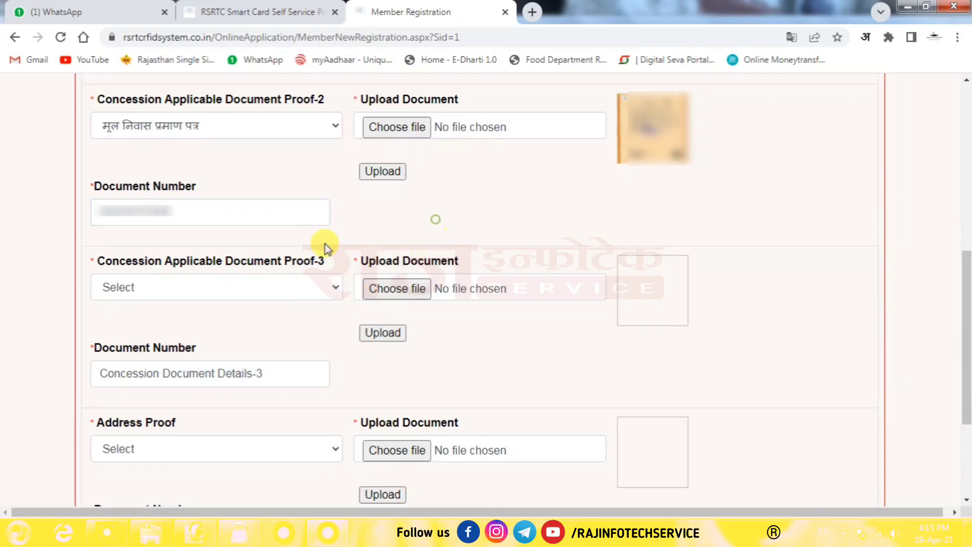
# - Set the third proof to the medical board certificate, upload viklang certificate.jpg, and enter its number
pyautogui.click(215, 292)
pyautogui.click(236, 326)
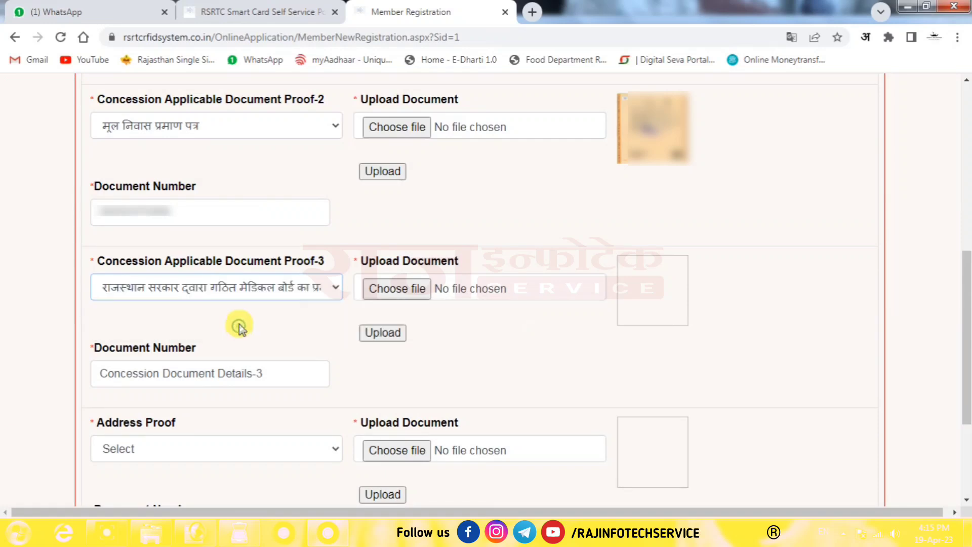
pyautogui.click(398, 289)
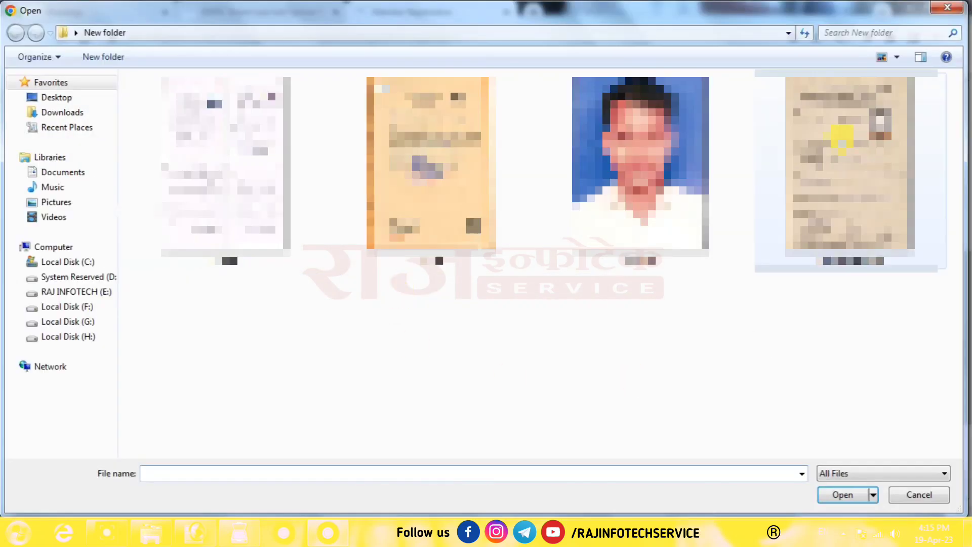
pyautogui.doubleClick(840, 137)
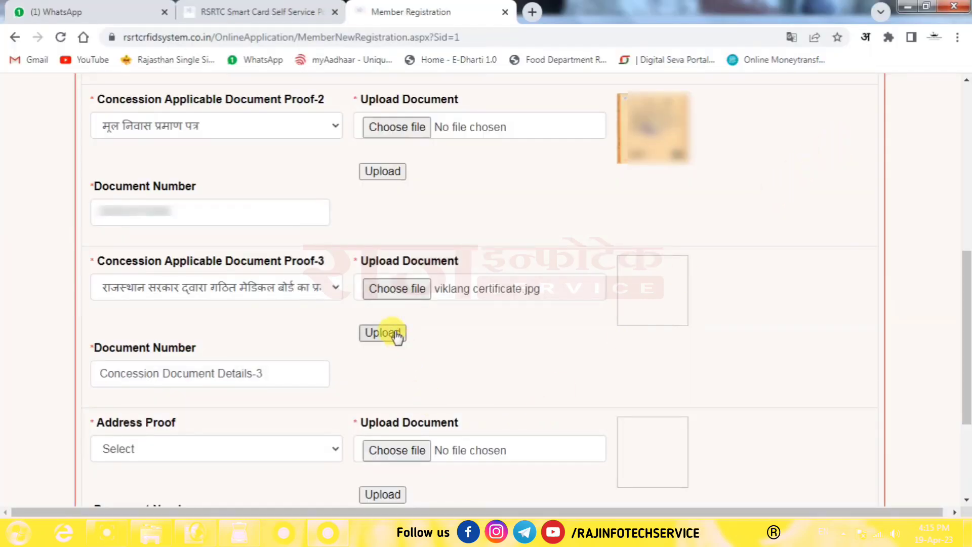
pyautogui.click(395, 333)
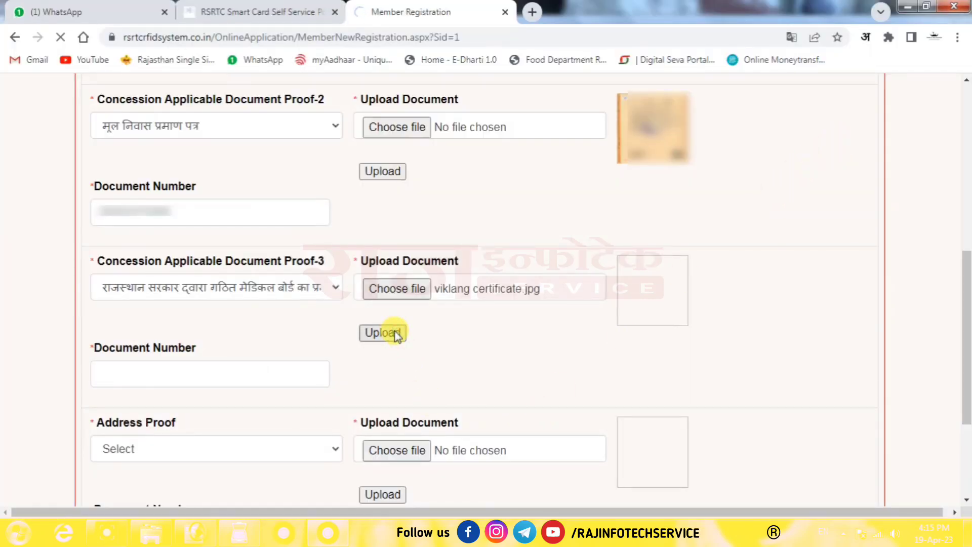
pyautogui.click(239, 218)
pyautogui.write('123')
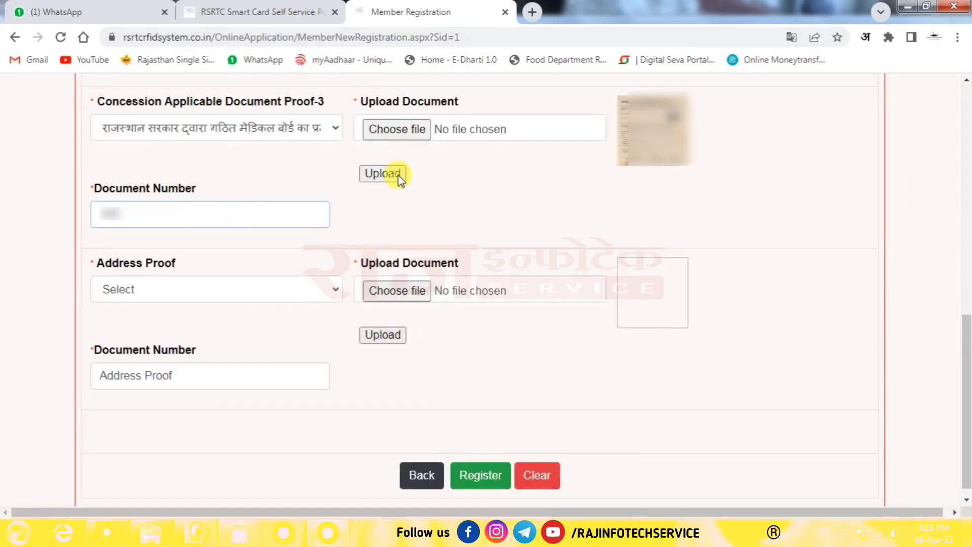
# - Choose Domicile Certificate as Address Proof, upload mool.jpg, and enter its document number
pyautogui.click(250, 289)
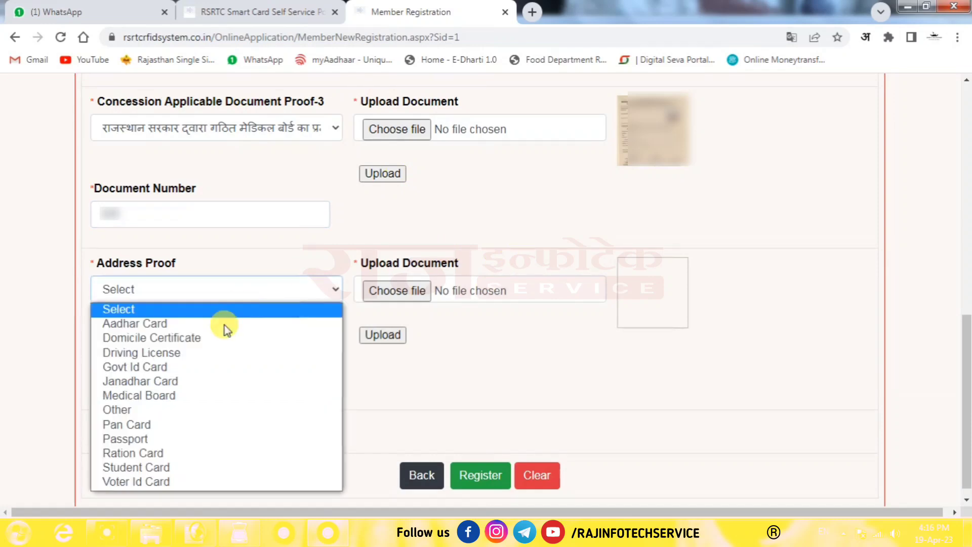
pyautogui.click(137, 338)
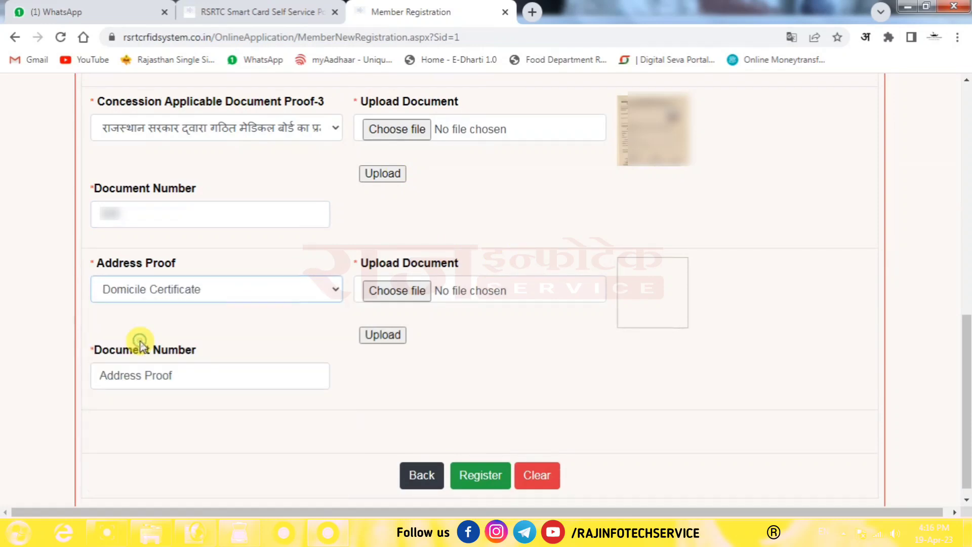
pyautogui.click(510, 227)
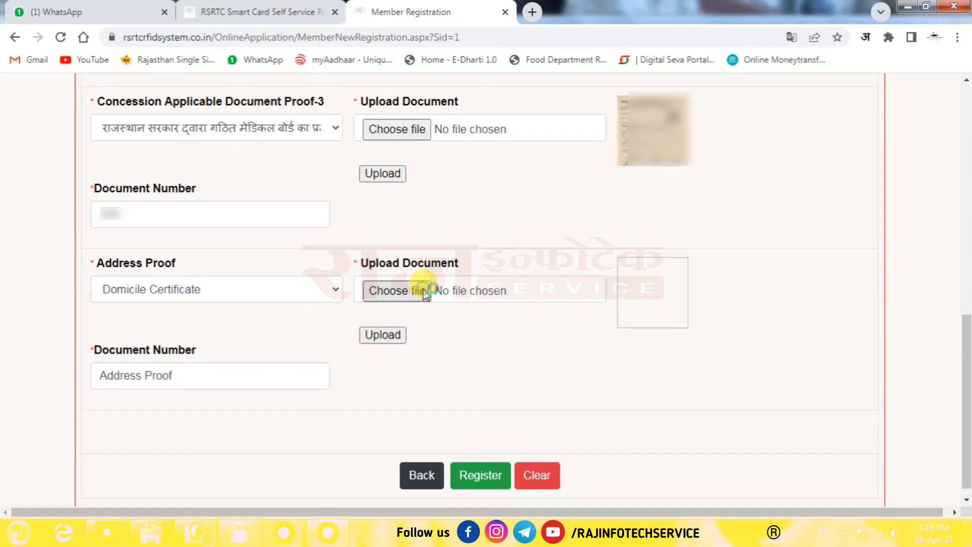
pyautogui.click(424, 291)
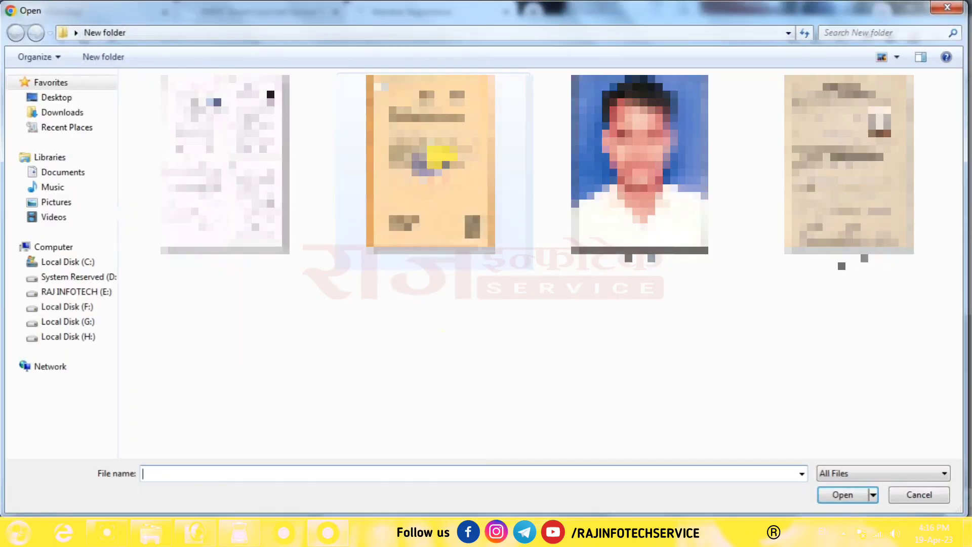
pyautogui.doubleClick(440, 156)
pyautogui.click(382, 335)
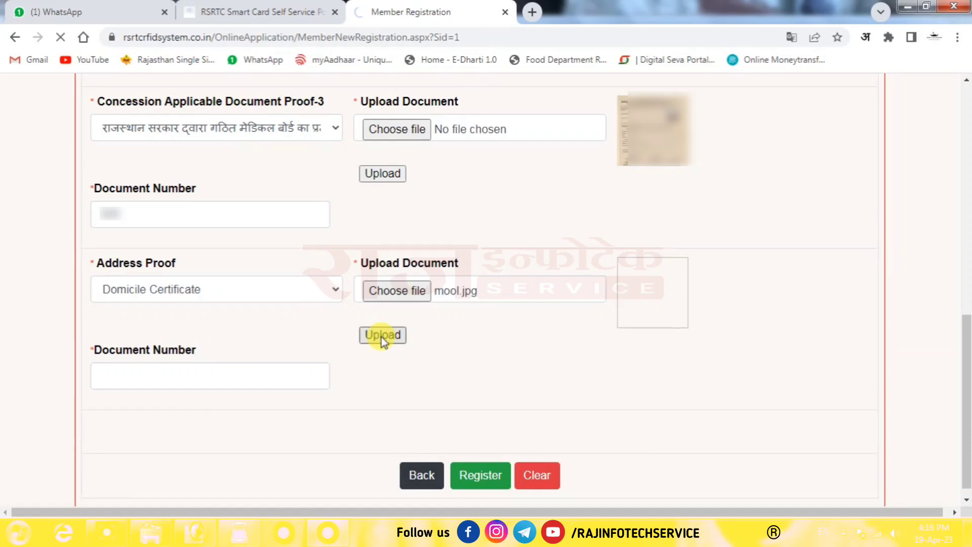
pyautogui.click(222, 355)
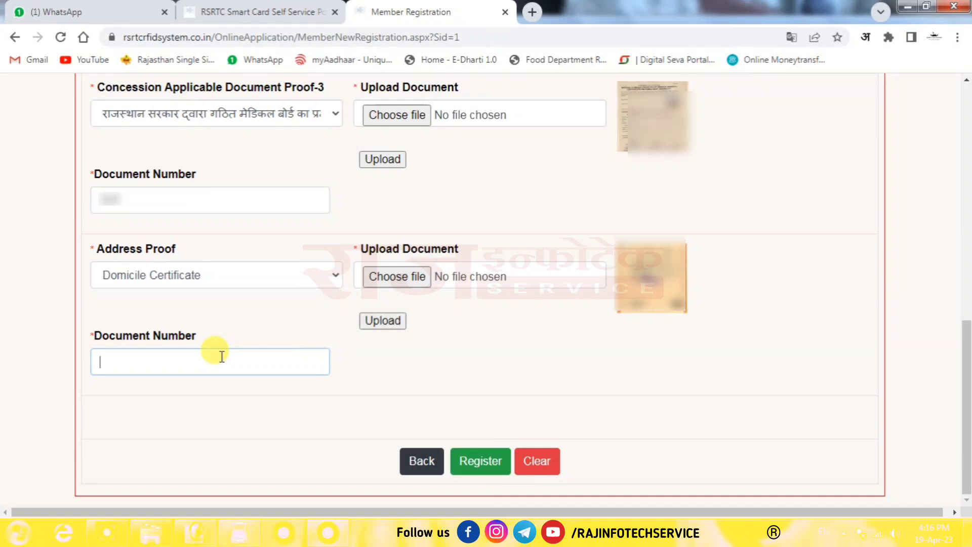
pyautogui.write('1234567890')
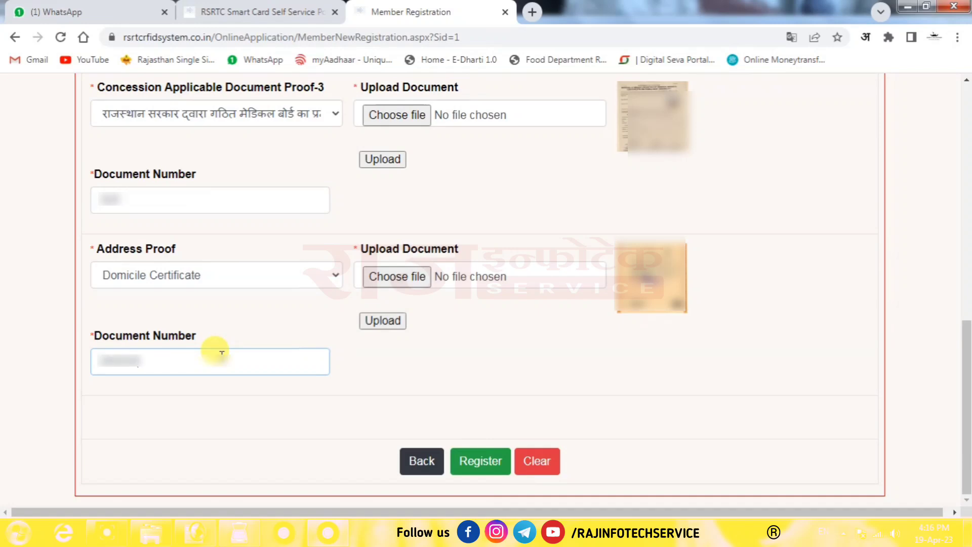
pyautogui.write('12')
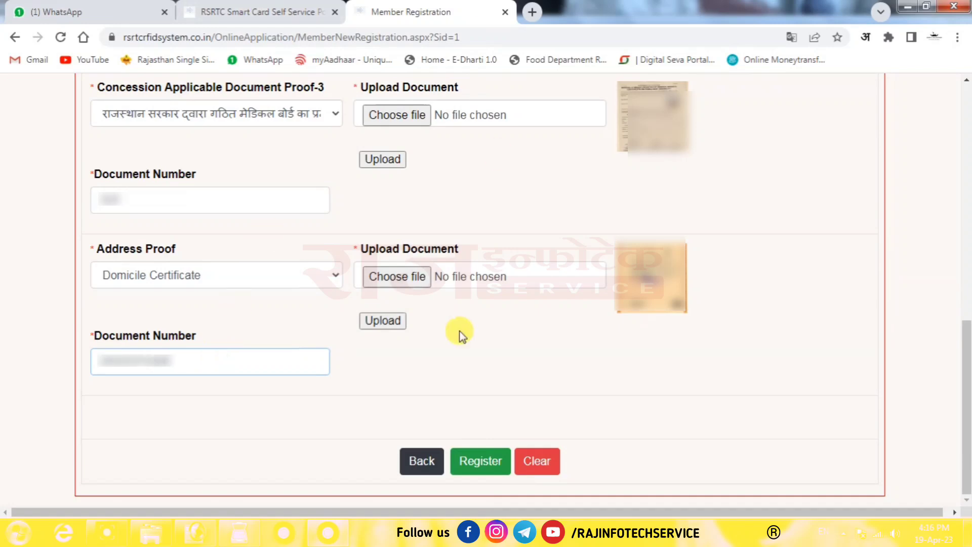
pyautogui.click(514, 416)
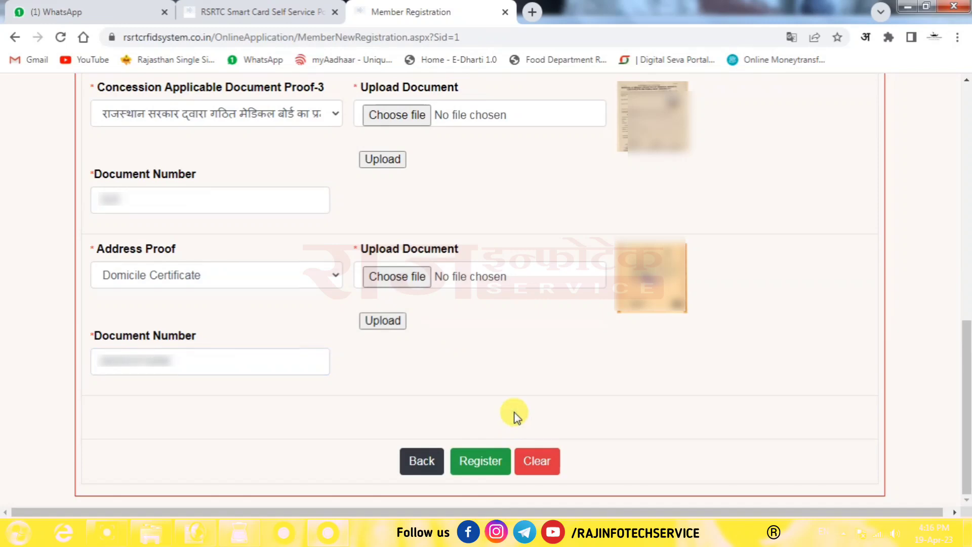
# - Register, pay via BillDesk QR with BHIM UPI, and display the ₹115.00 QR code
pyautogui.click(479, 461)
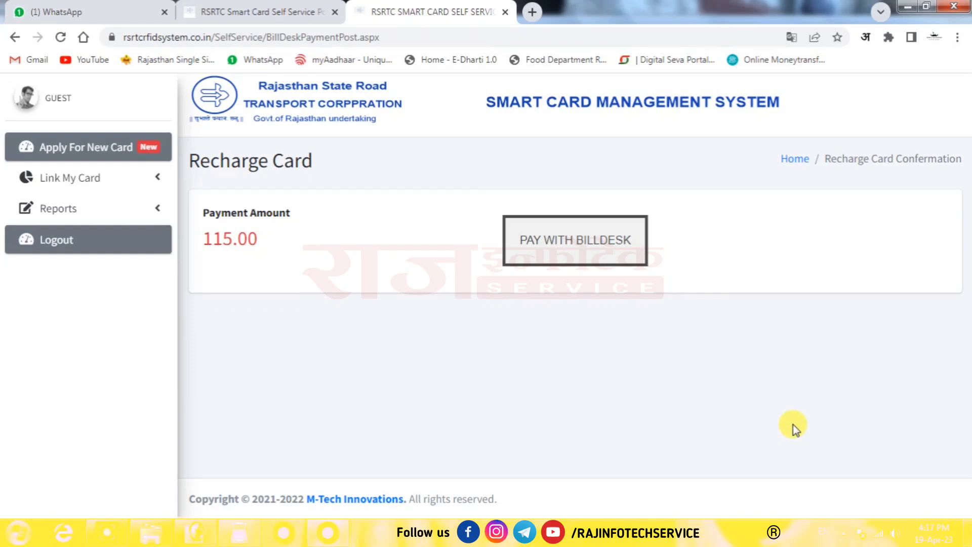
pyautogui.click(567, 248)
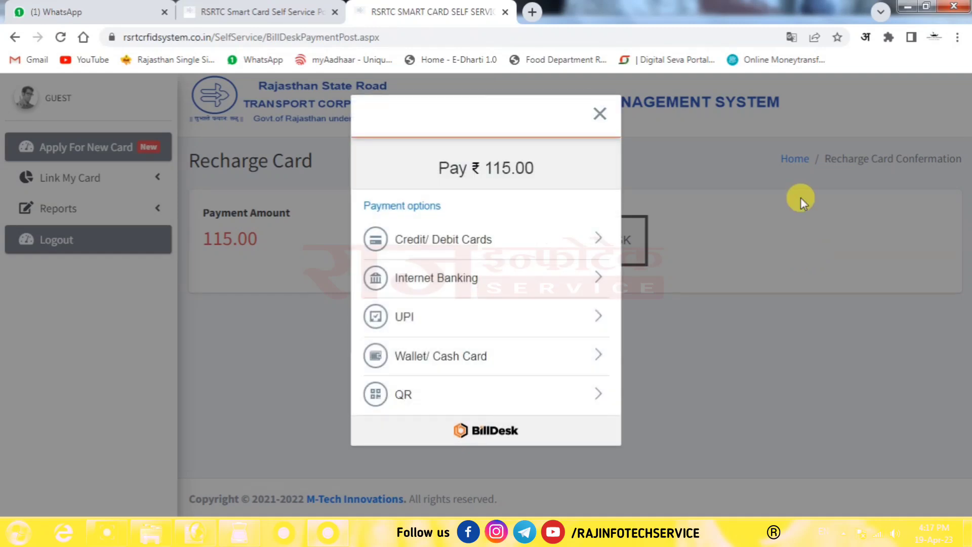
pyautogui.click(397, 400)
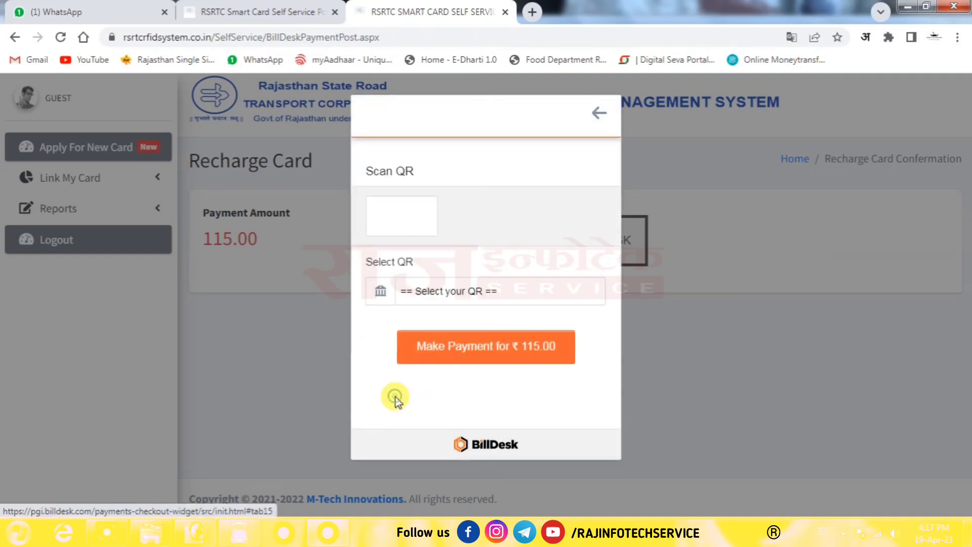
pyautogui.click(443, 298)
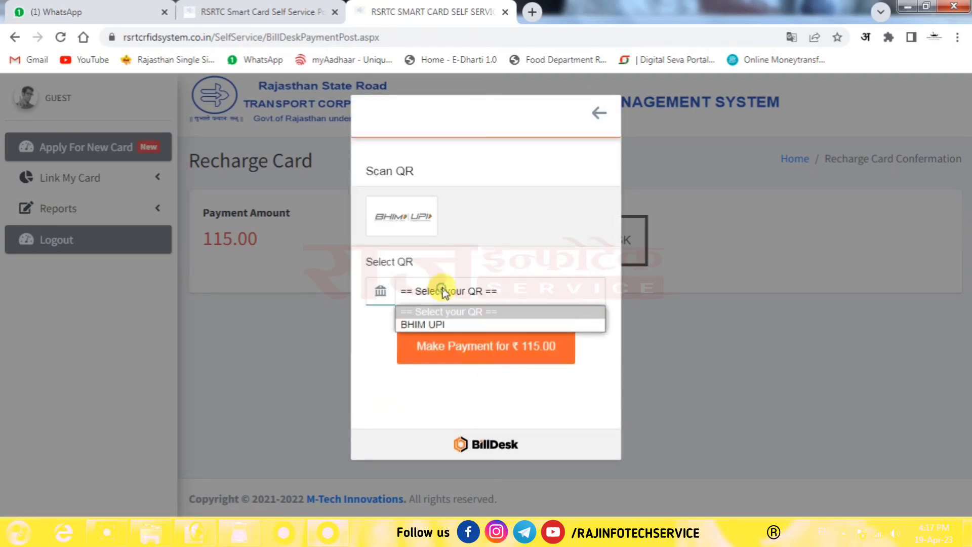
pyautogui.click(428, 326)
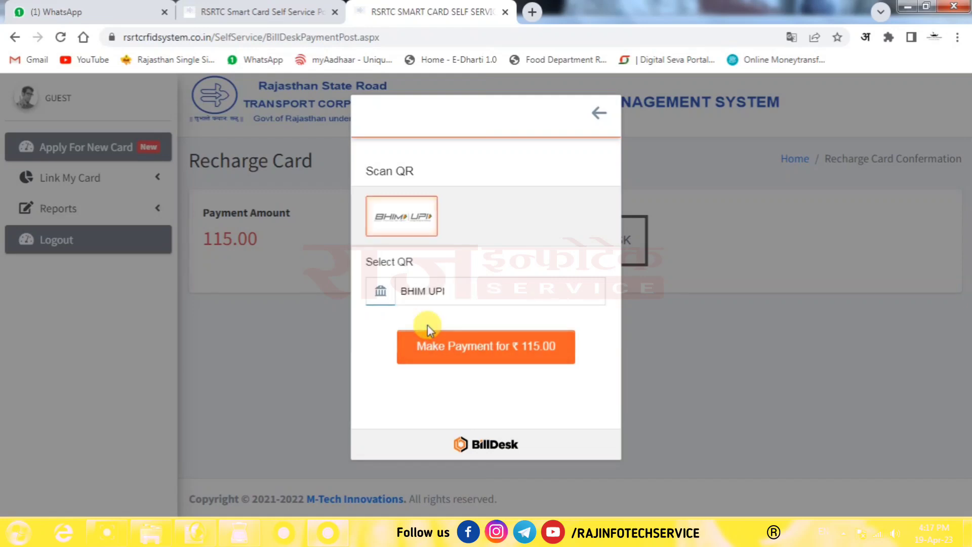
pyautogui.click(463, 349)
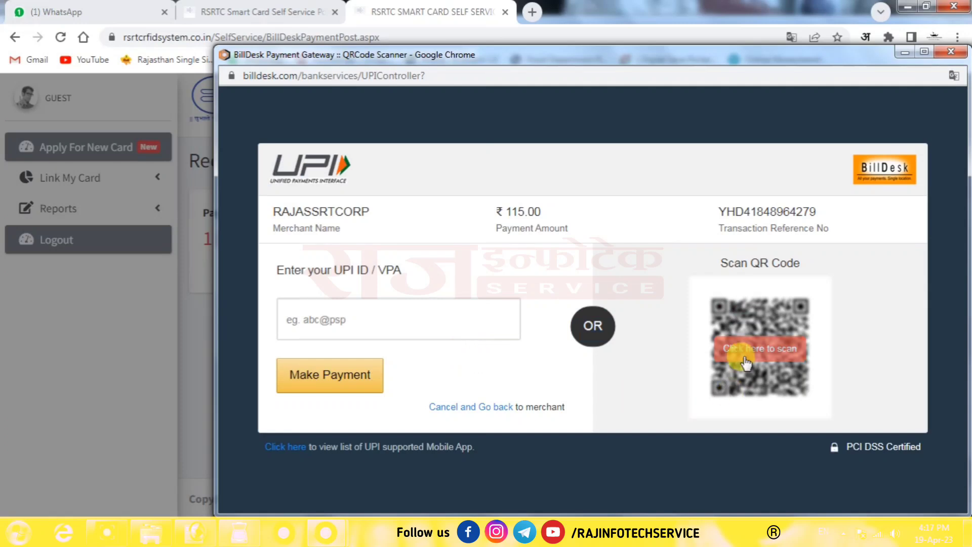
pyautogui.click(744, 357)
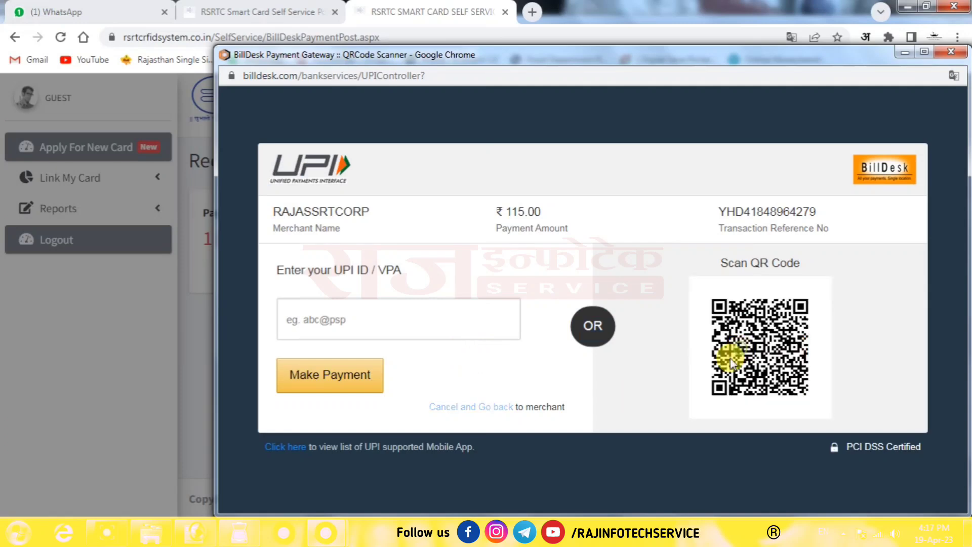